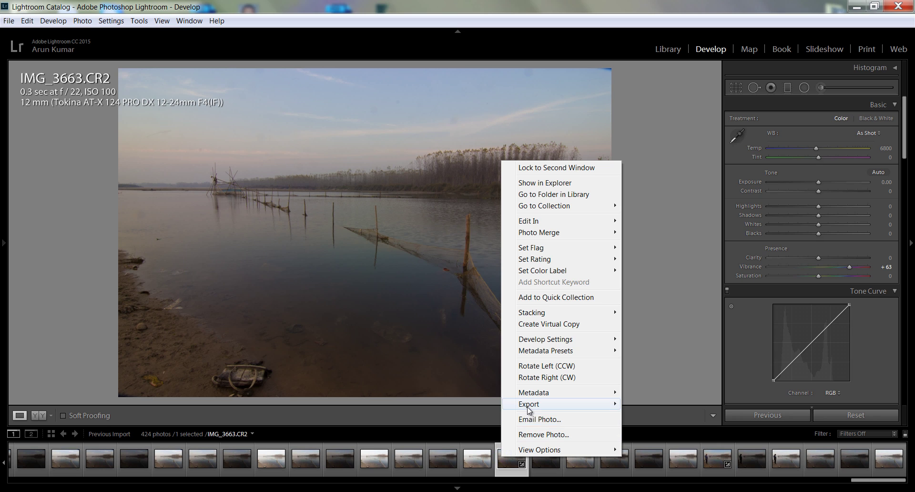
Step: Copy the develop settings of IMG_3663.CR2, keeping the preselected setting groups
mouse_move(528, 407)
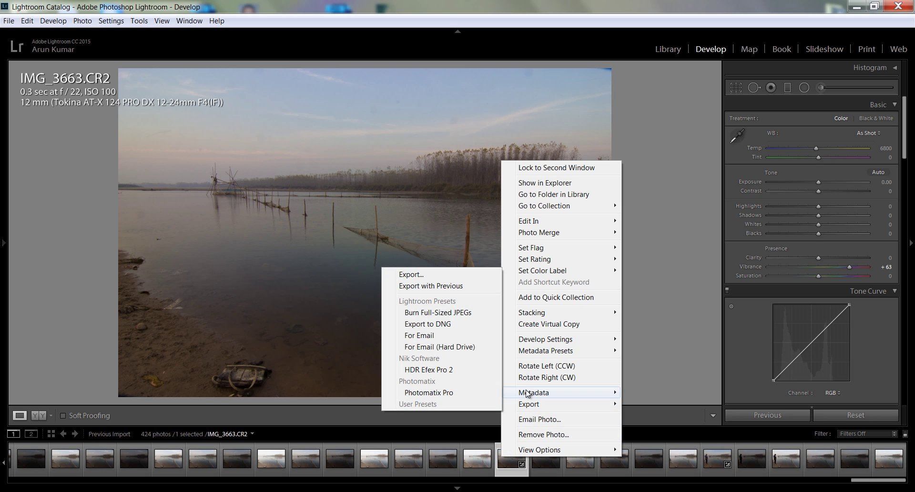
mouse_move(535, 341)
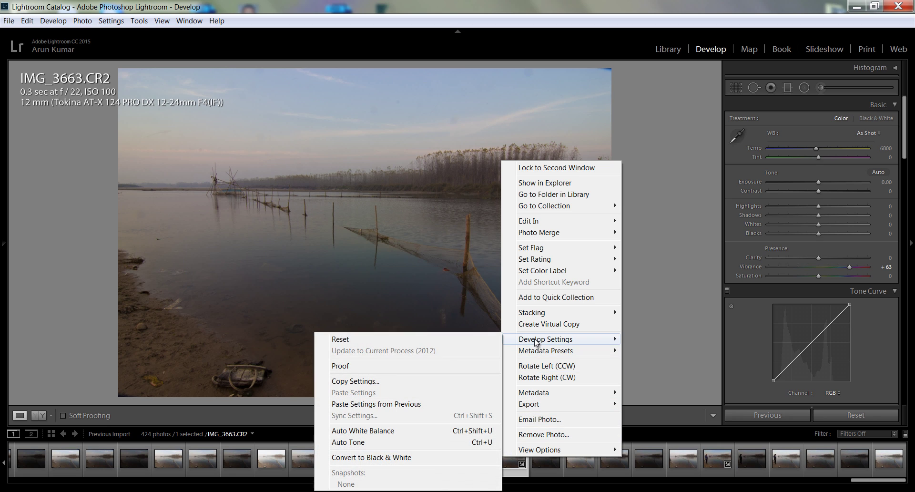
click(396, 382)
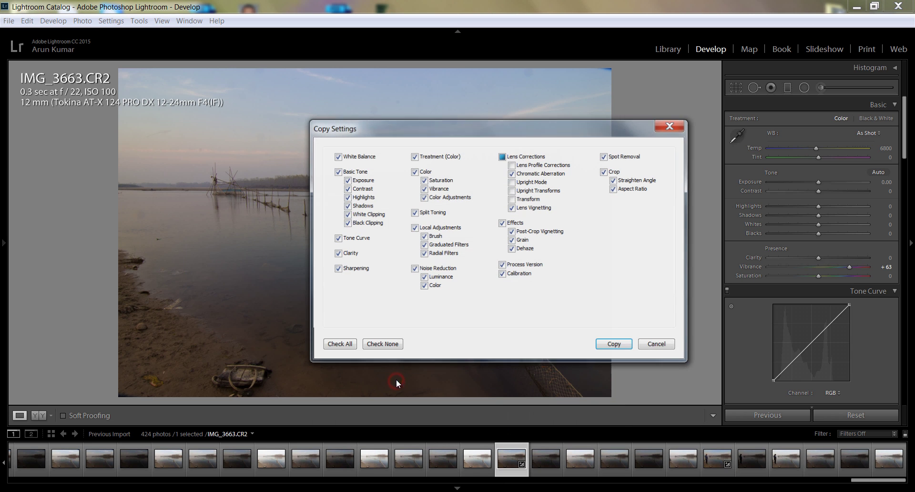
click(615, 344)
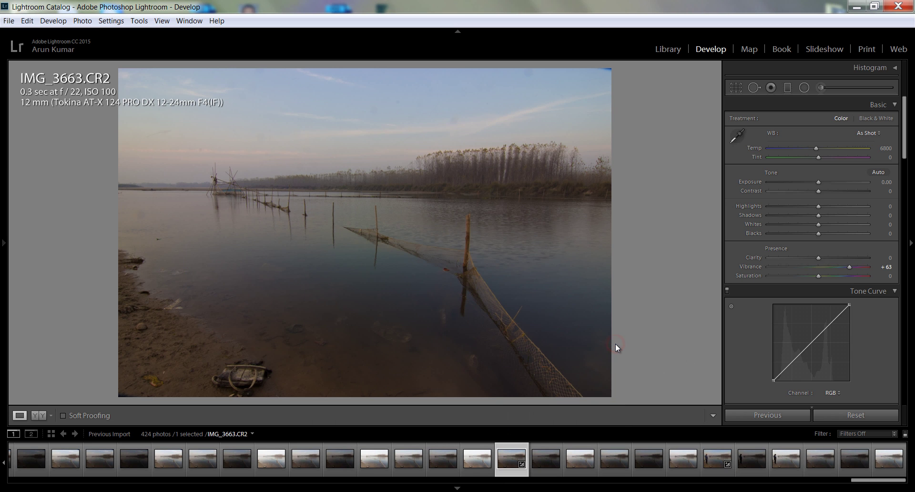
Step: Paste the copied develop settings onto IMG_3664.CR2 and IMG_3665.CR2, and check all three bracketed photos
click(540, 456)
right_click(541, 458)
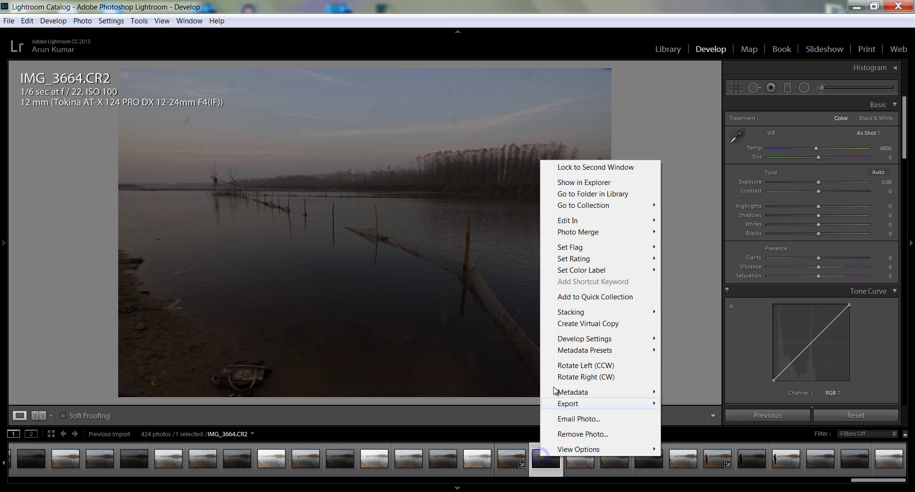
mouse_move(572, 338)
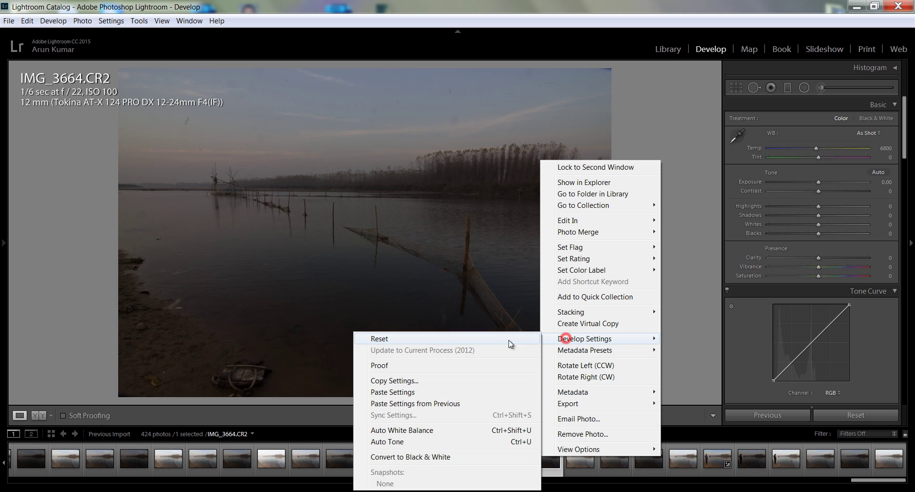
click(416, 392)
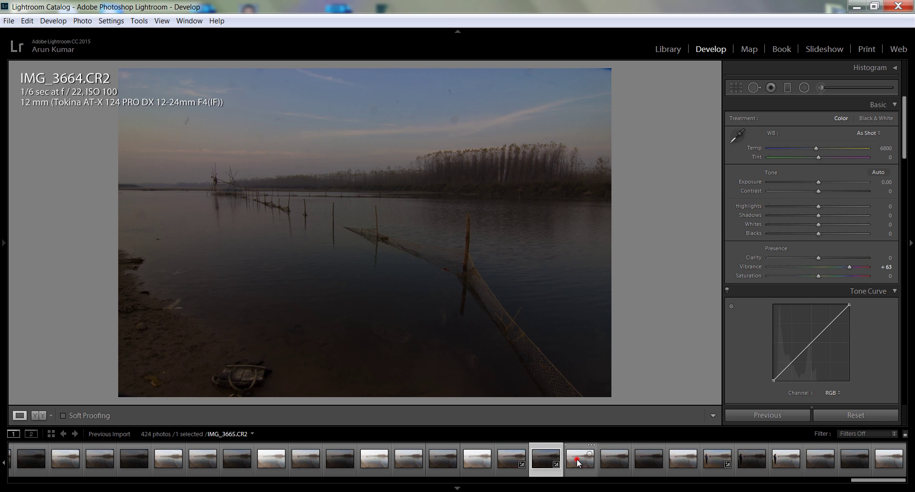
click(580, 458)
right_click(579, 459)
mouse_move(599, 342)
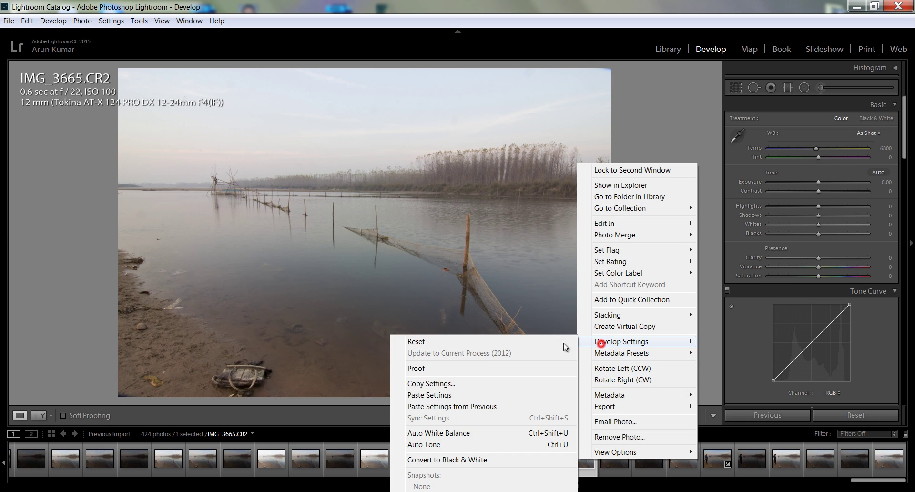
click(450, 395)
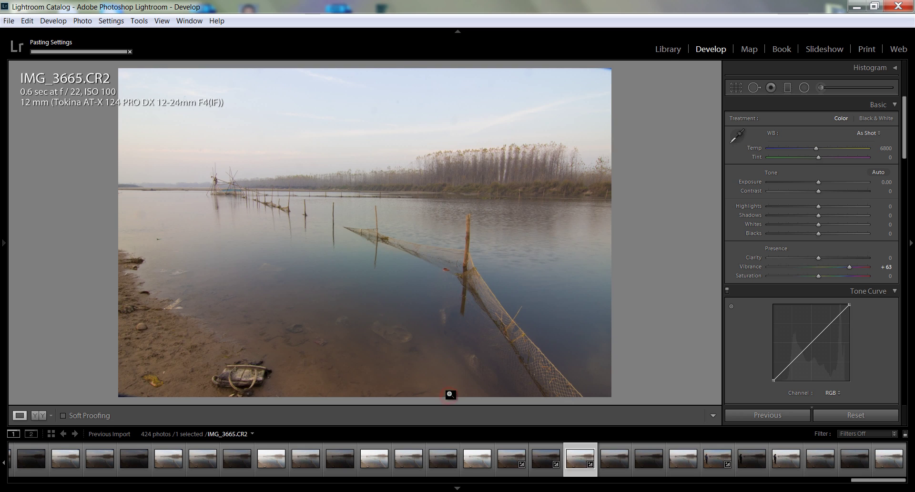
click(506, 465)
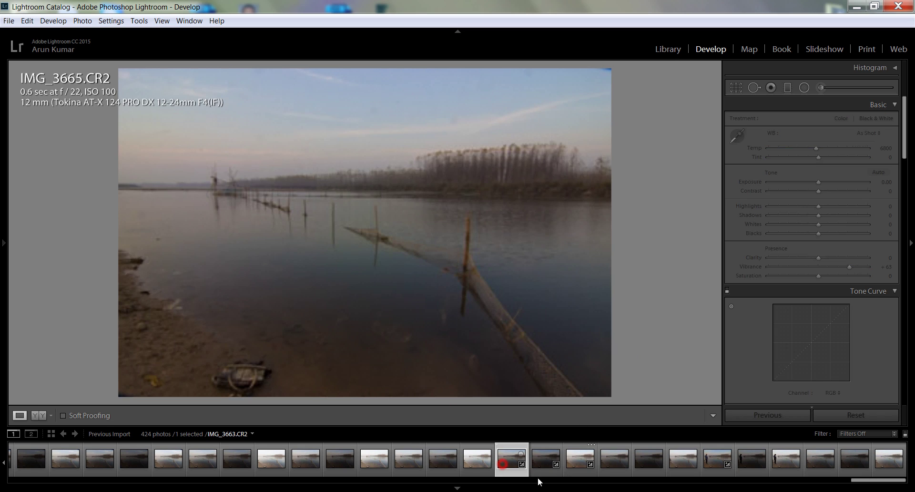
click(546, 460)
click(575, 464)
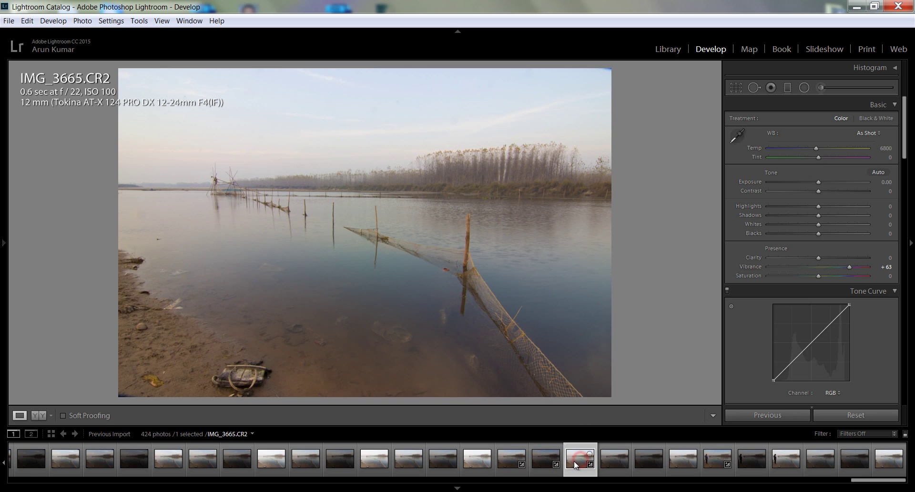
Step: Export IMG_3663, IMG_3664 and IMG_3665 together as full-quality JPEGs to the desktop's Untitled Export subfolder, overwriting the existing files
click(505, 465)
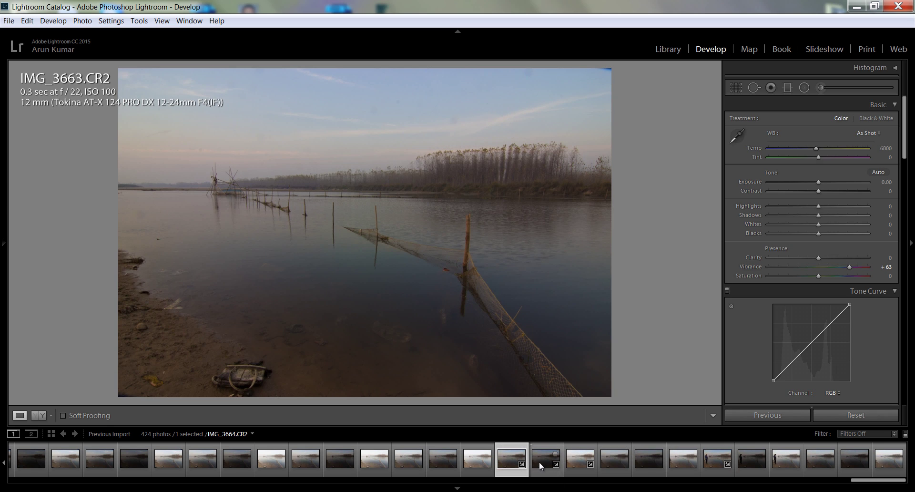
shift+click(544, 465)
shift+click(574, 466)
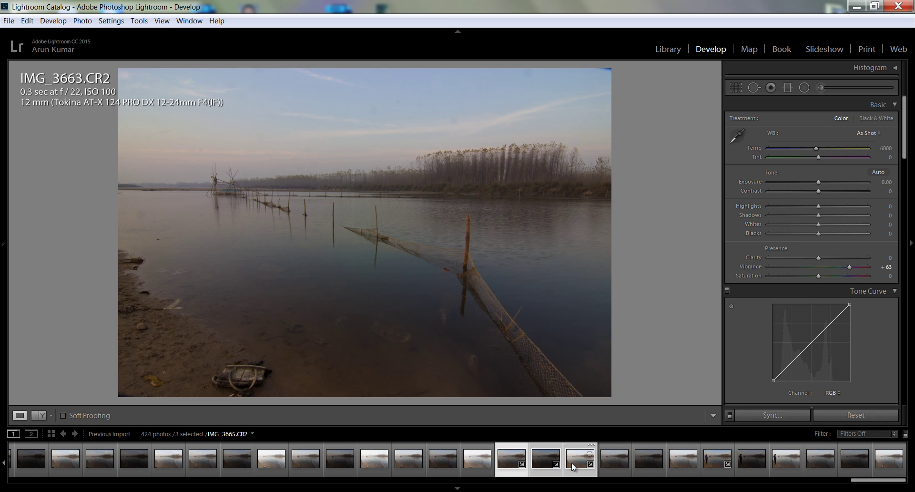
click(507, 469)
click(637, 387)
right_click(513, 466)
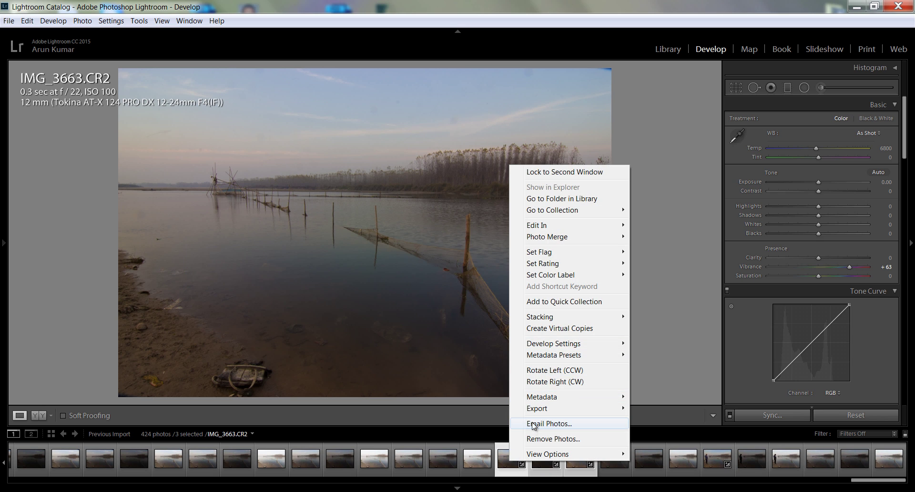
mouse_move(534, 413)
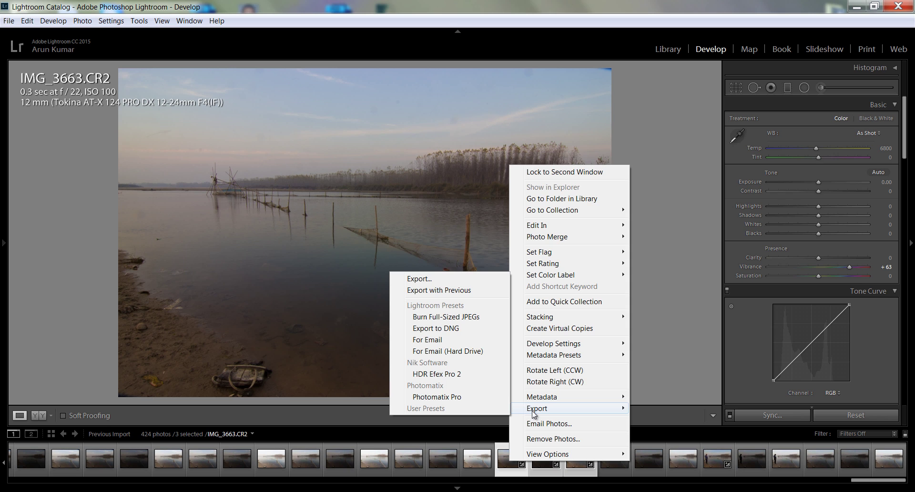
click(429, 279)
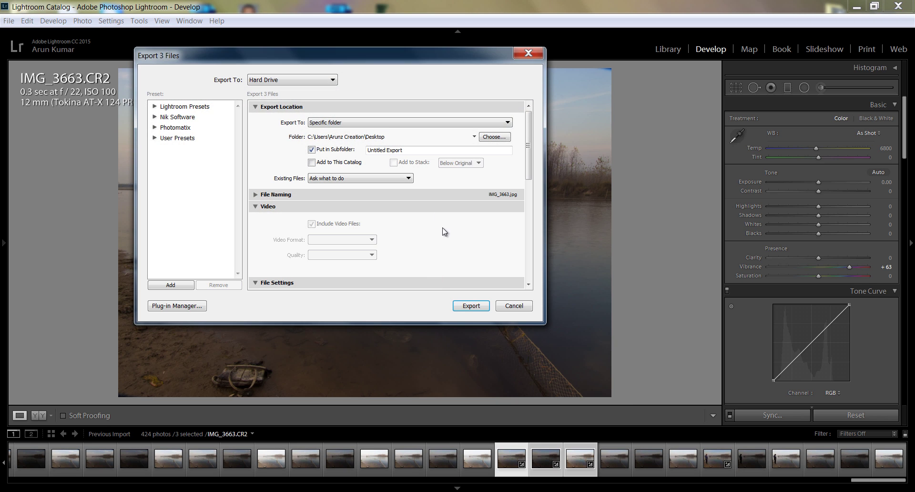
drag(529, 138, 528, 178)
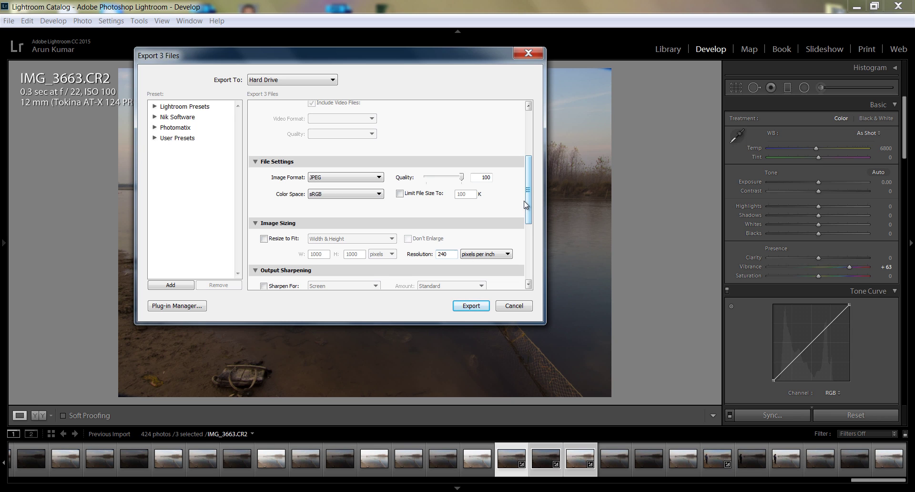
click(471, 305)
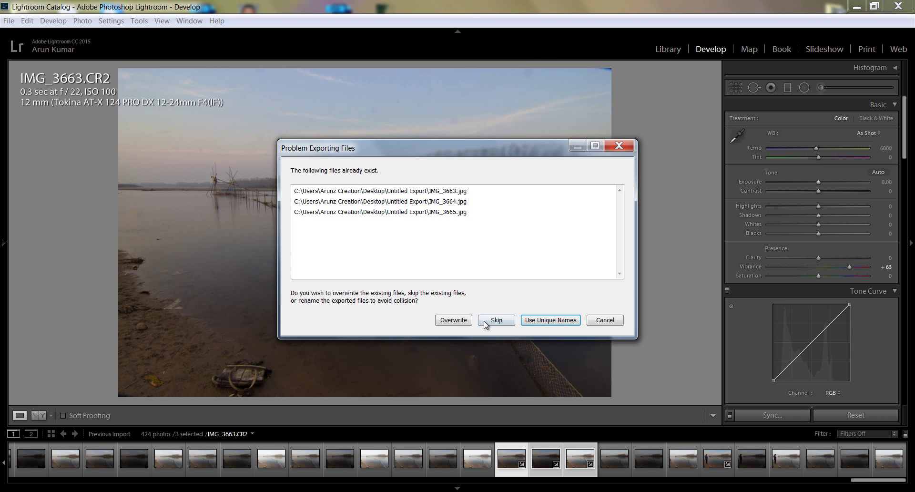
click(455, 320)
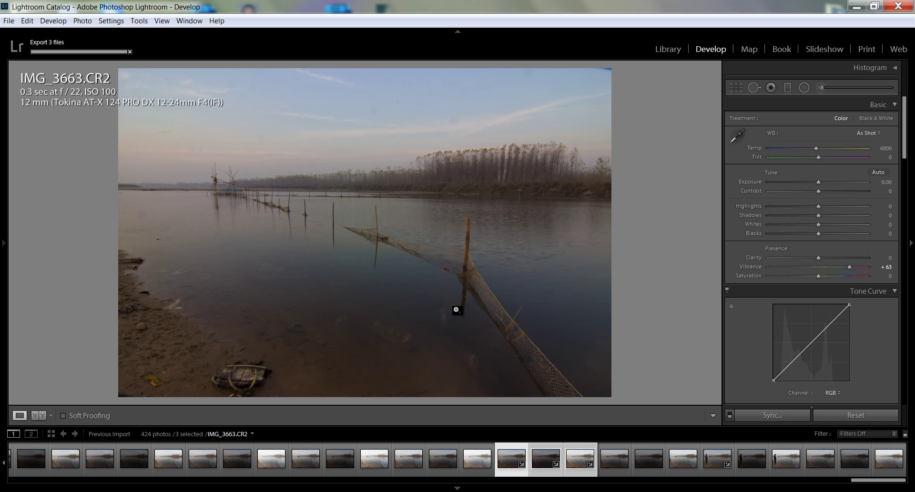
Step: Search the installed programs for "photo" and launch Photomatix Pro 4.2.5 (64-bit)
key(super)
text(photo)
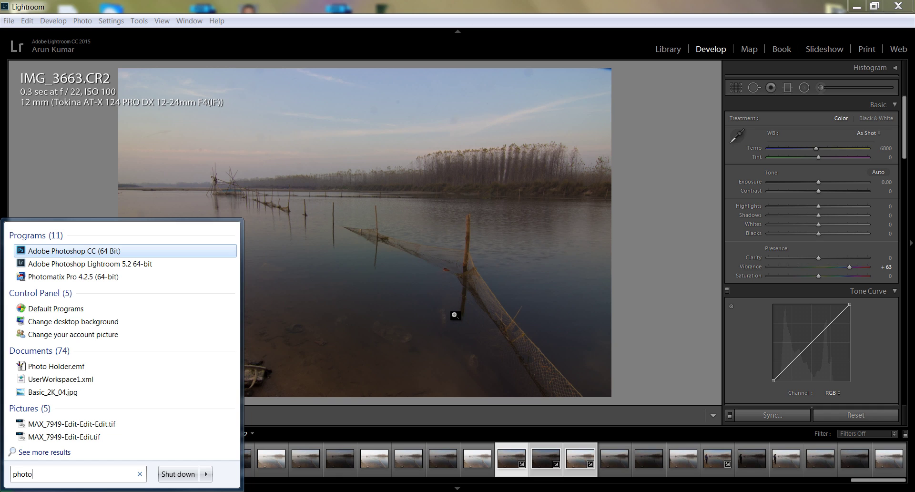
click(99, 276)
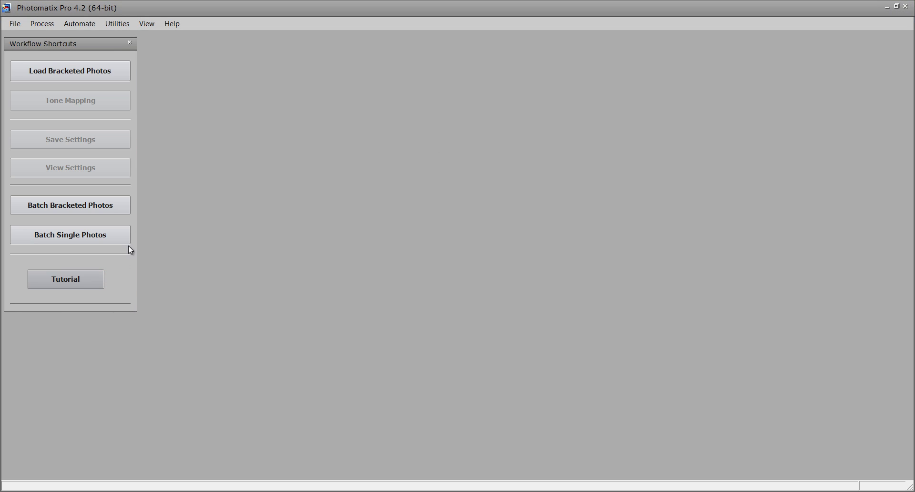
Step: Load IMG_3663.jpg, IMG_3664.jpg and IMG_3665.jpg from the Untitled Export folder as bracketed photos
click(66, 75)
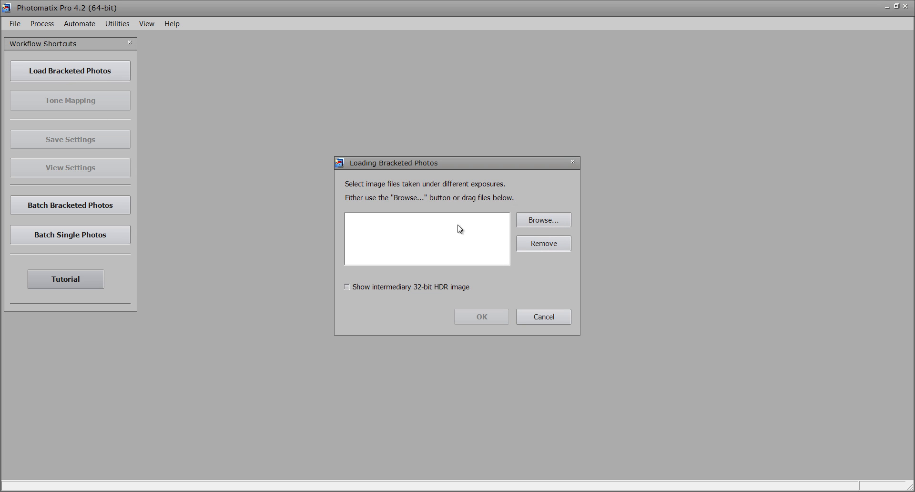
click(532, 220)
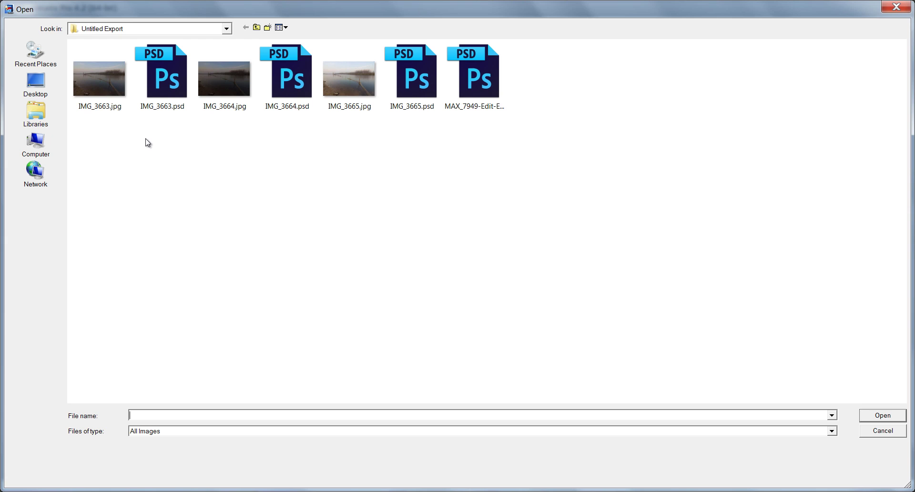
click(115, 97)
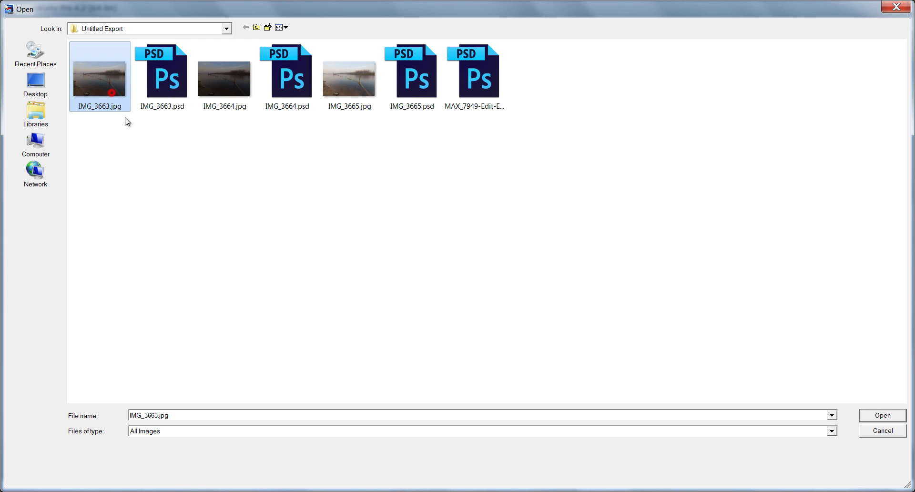
ctrl+click(208, 87)
ctrl+click(347, 94)
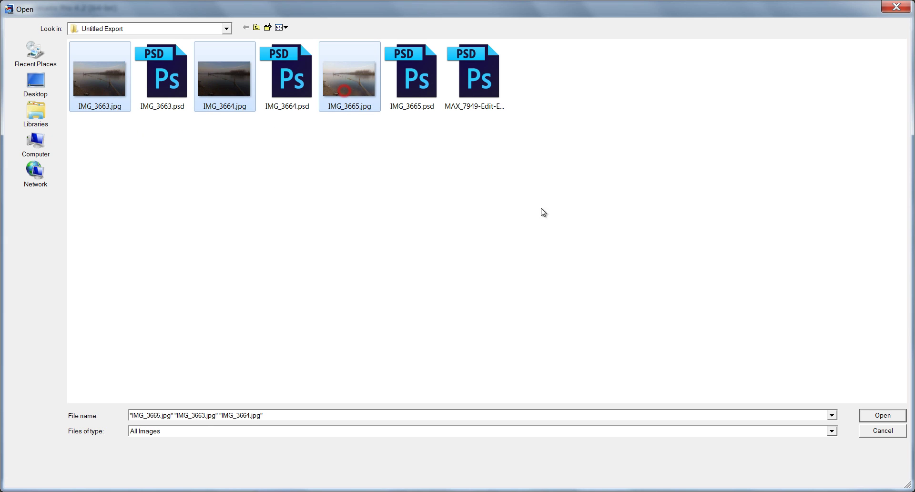
click(881, 415)
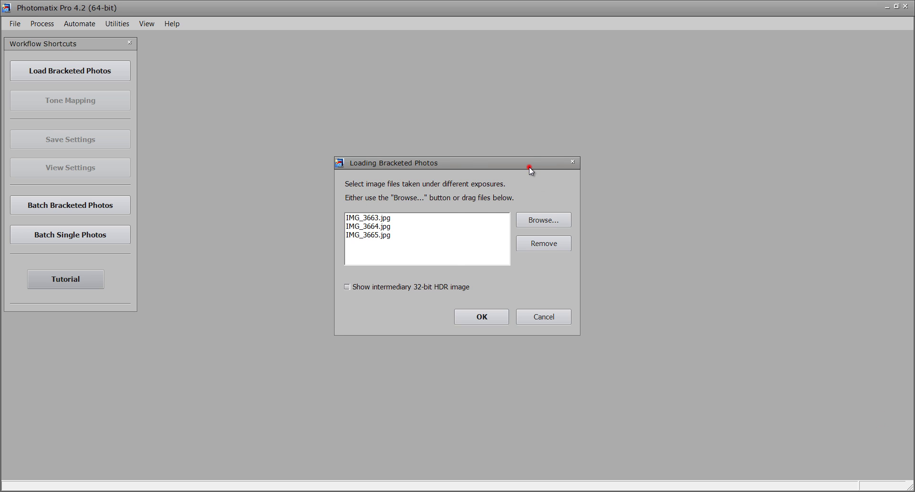
drag(529, 167, 524, 143)
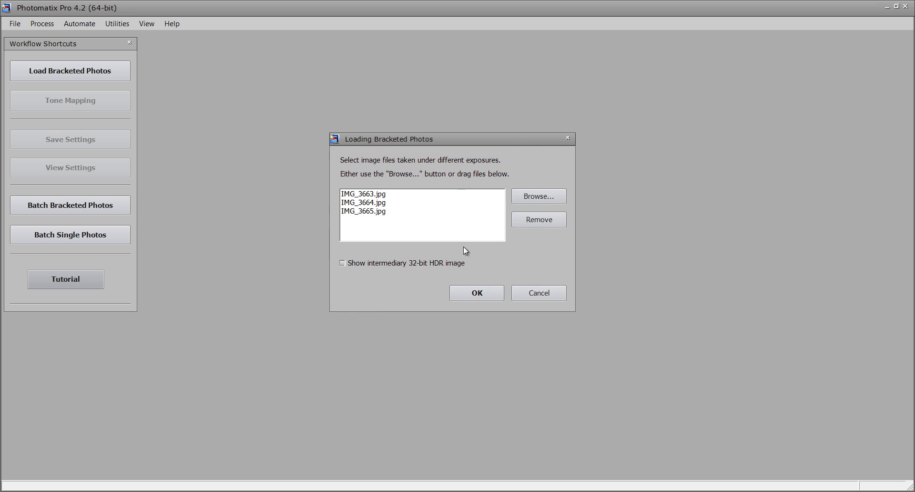
click(475, 293)
Step: Accept the current preprocessing options and finish selective deghosting without marking any ghosted region
drag(279, 34, 426, 92)
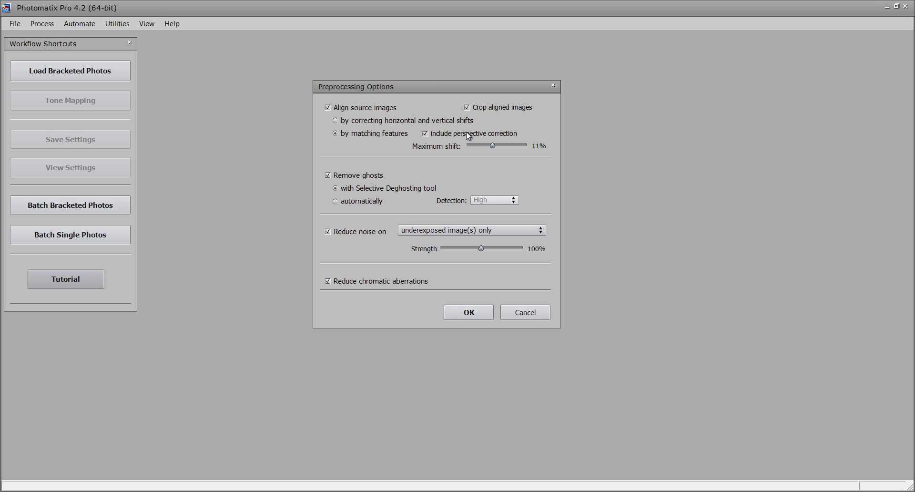
click(476, 319)
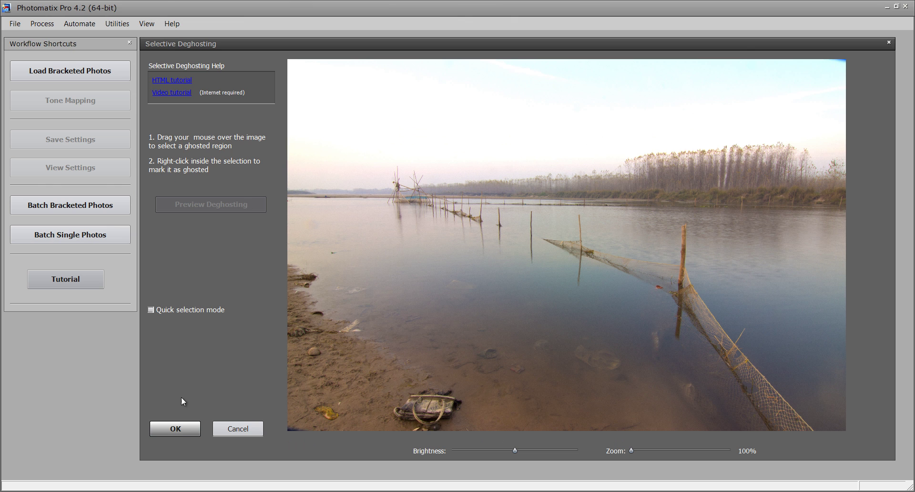
click(178, 432)
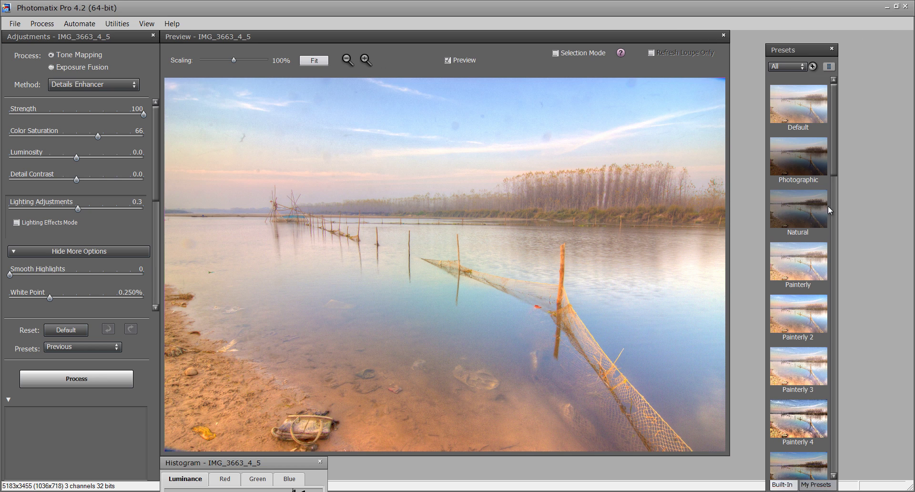
Step: Apply the Default, Photographic, Natural and Painterly presets in turn to compare their looks on the merged image
drag(837, 148, 846, 127)
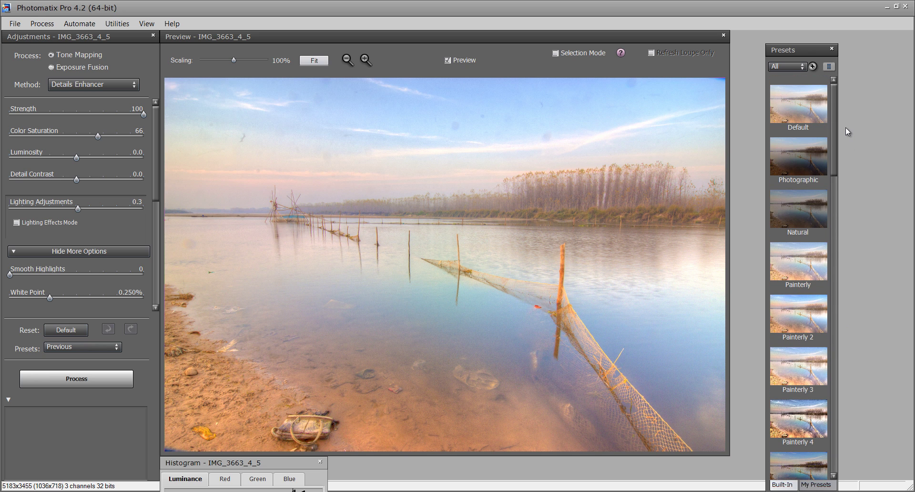
click(807, 112)
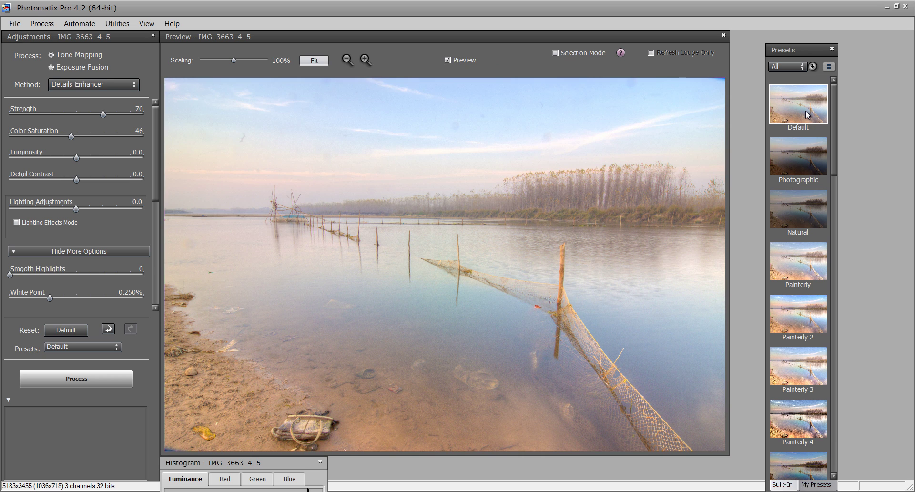
click(804, 159)
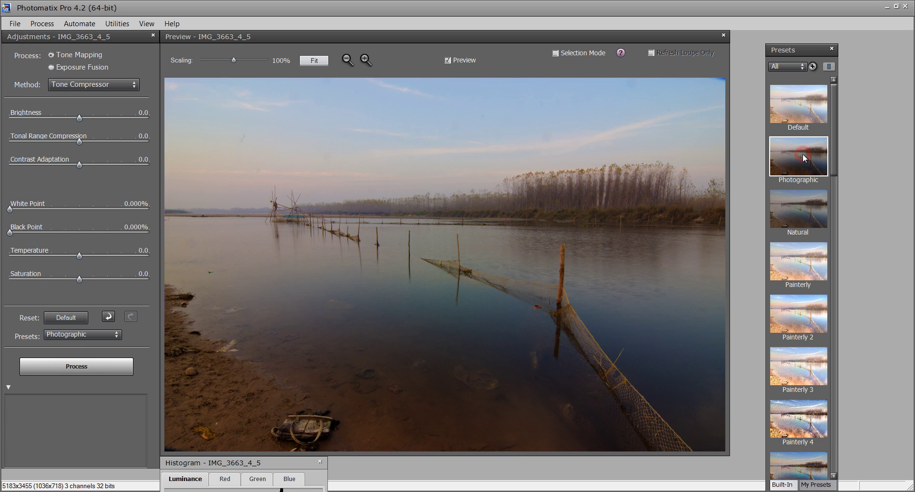
click(799, 214)
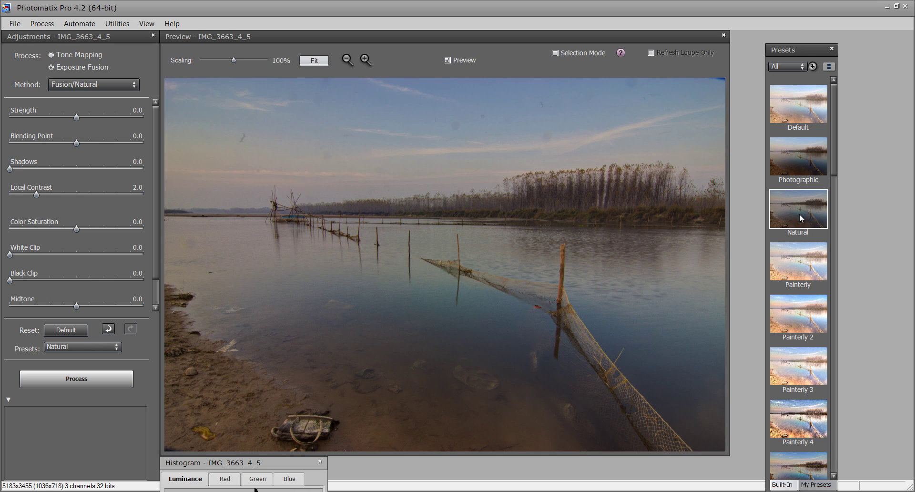
click(806, 267)
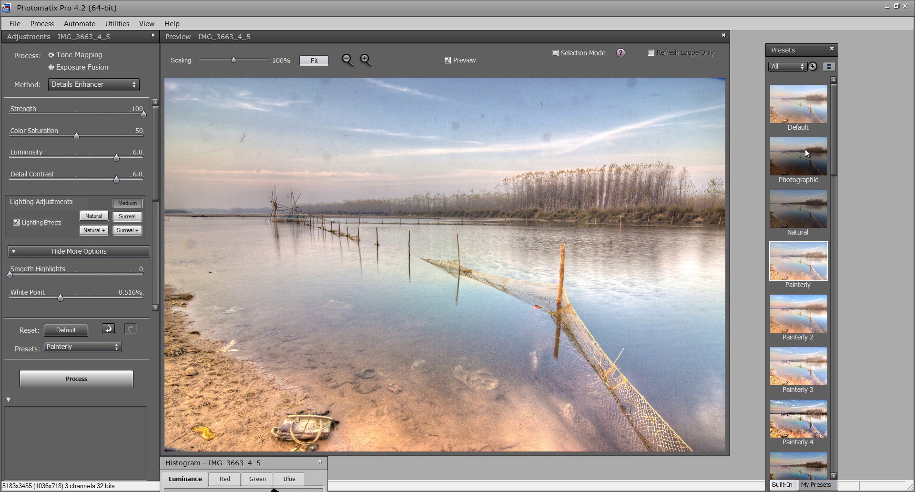
Step: Apply the Default preset, raise Strength to 90 and set Color Saturation to 55
click(797, 106)
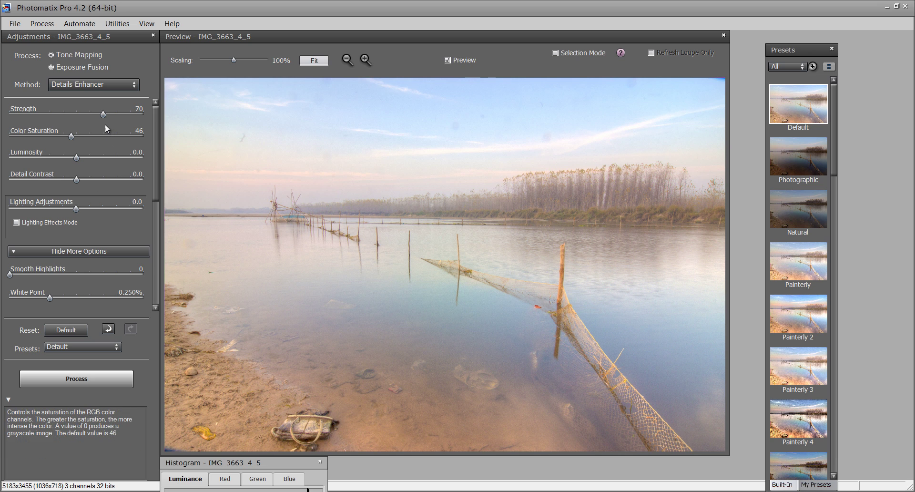
click(121, 118)
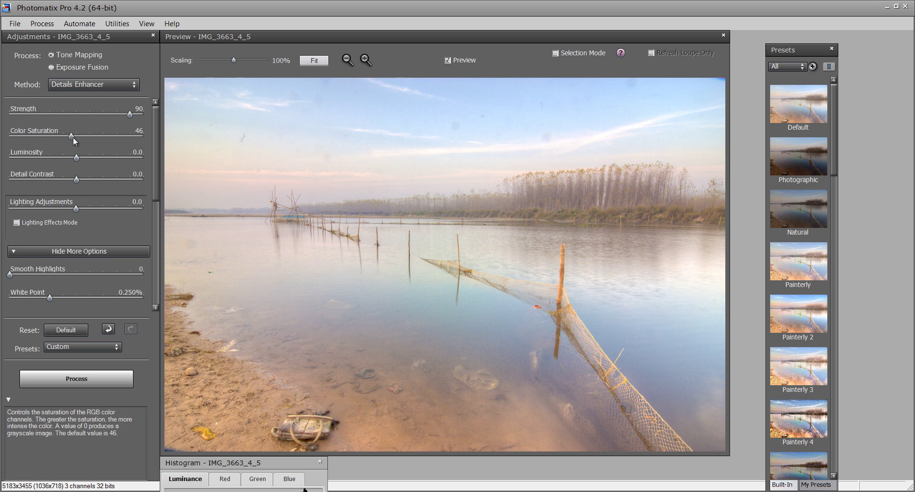
drag(73, 136, 81, 137)
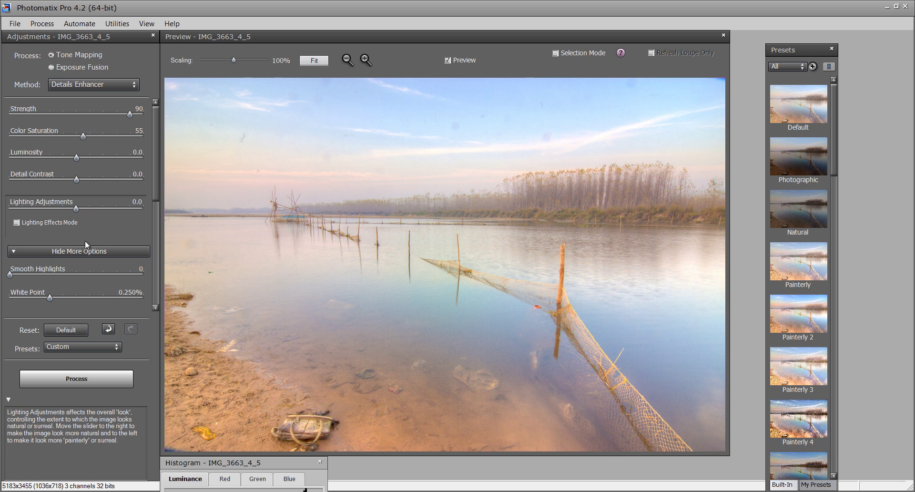
Step: Enable Lighting Effects, compare the Natural, Surreal, Natural +, Surreal + and Medium looks, and settle on Natural
scroll(154, 191, down, 1)
drag(154, 208, 154, 169)
click(18, 223)
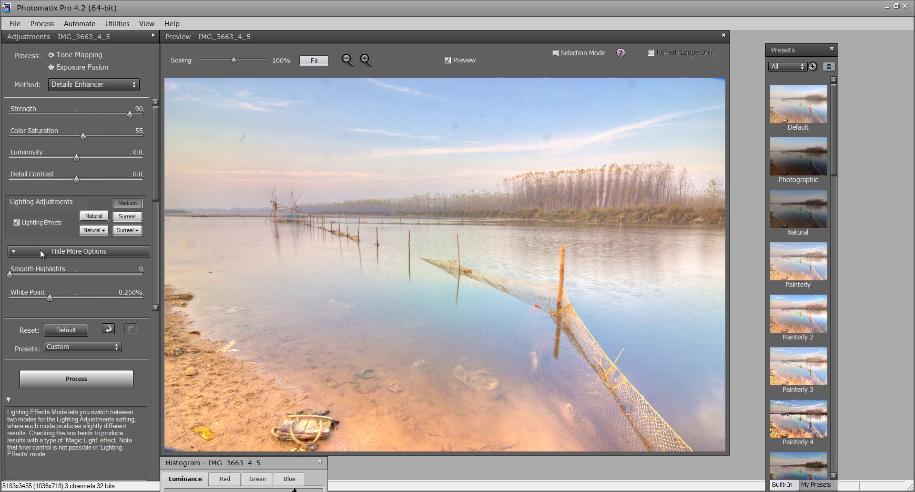
click(94, 217)
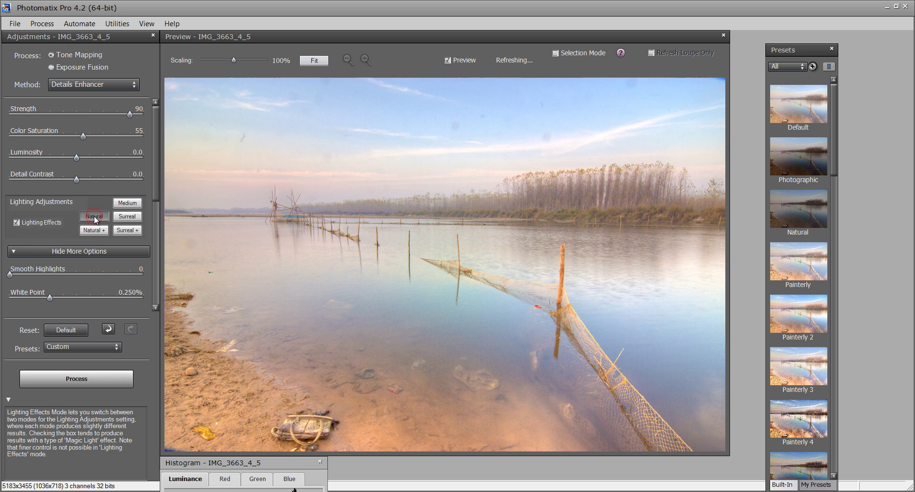
click(126, 220)
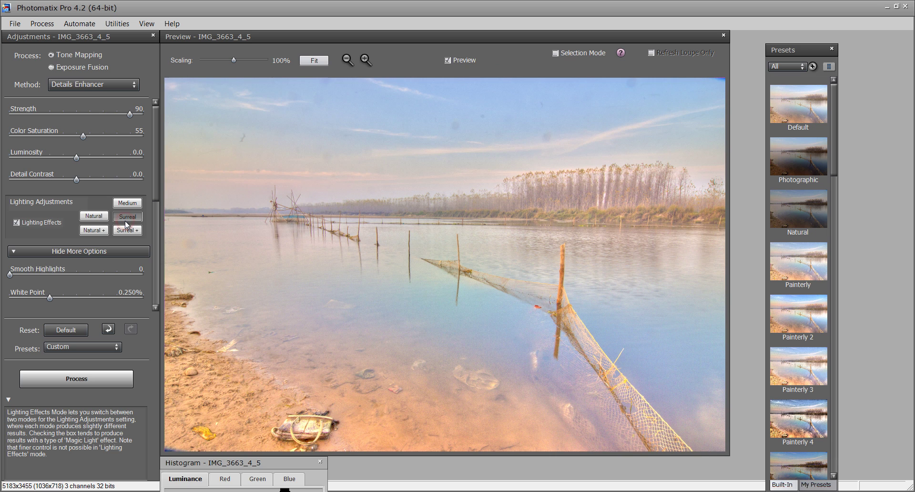
click(94, 230)
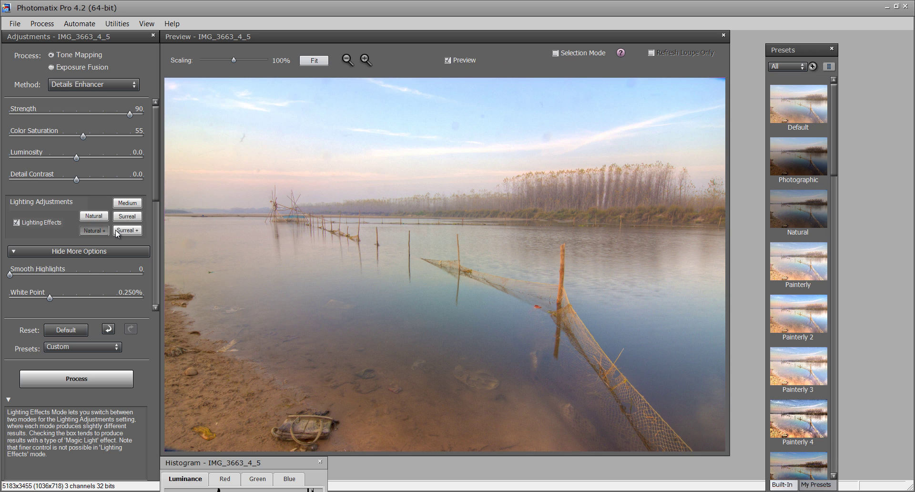
click(130, 230)
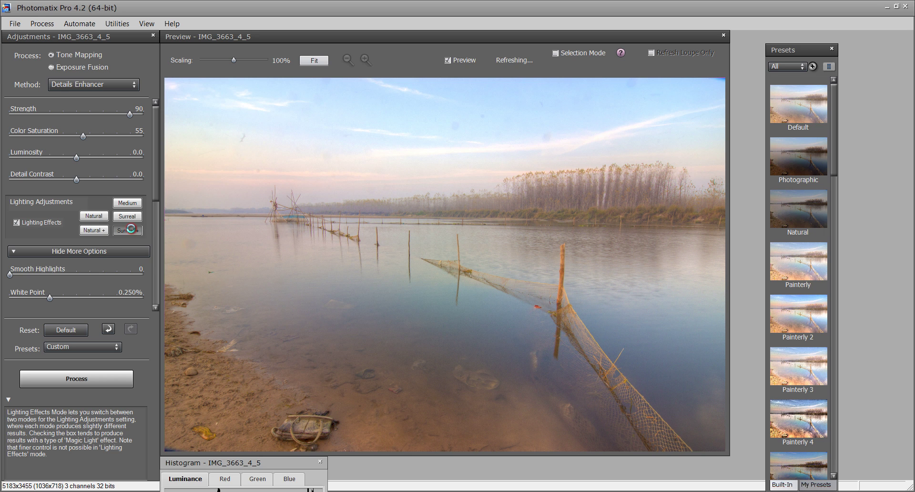
click(122, 204)
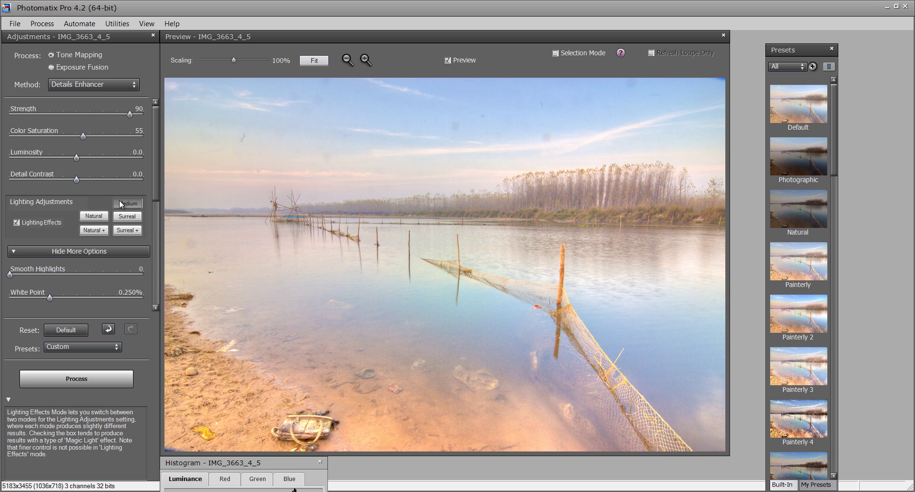
click(96, 216)
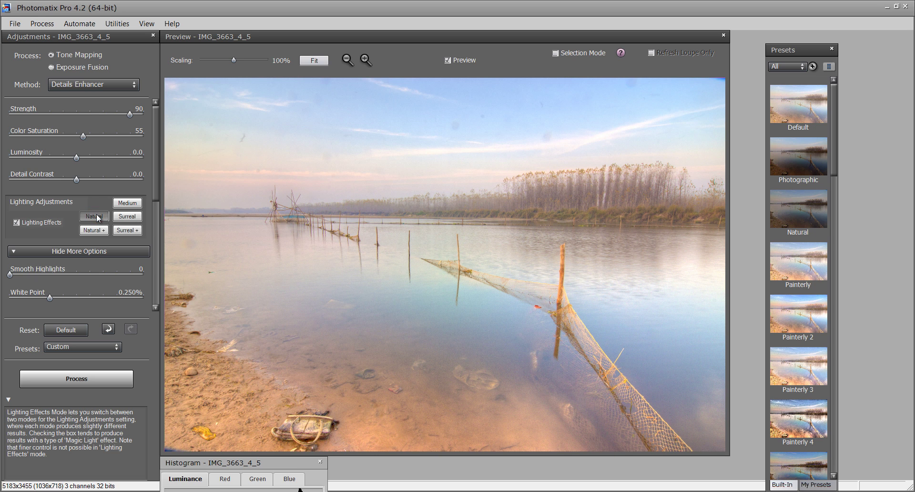
click(127, 217)
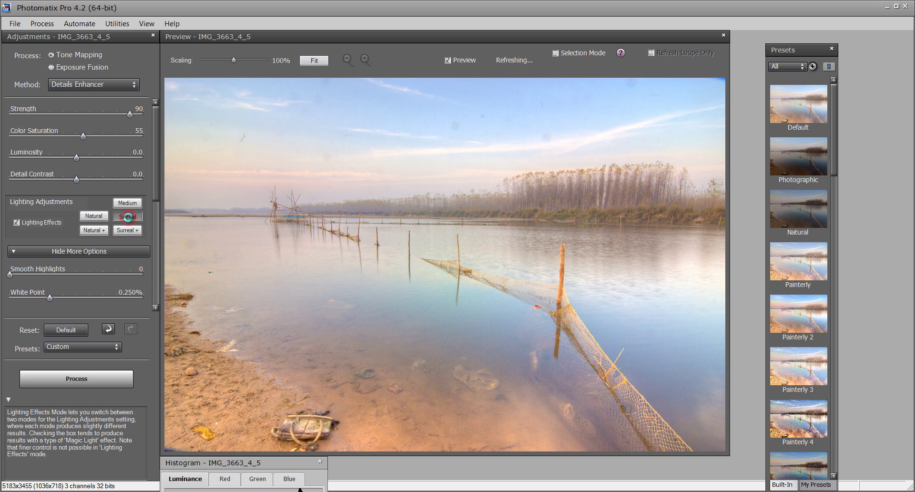
click(94, 217)
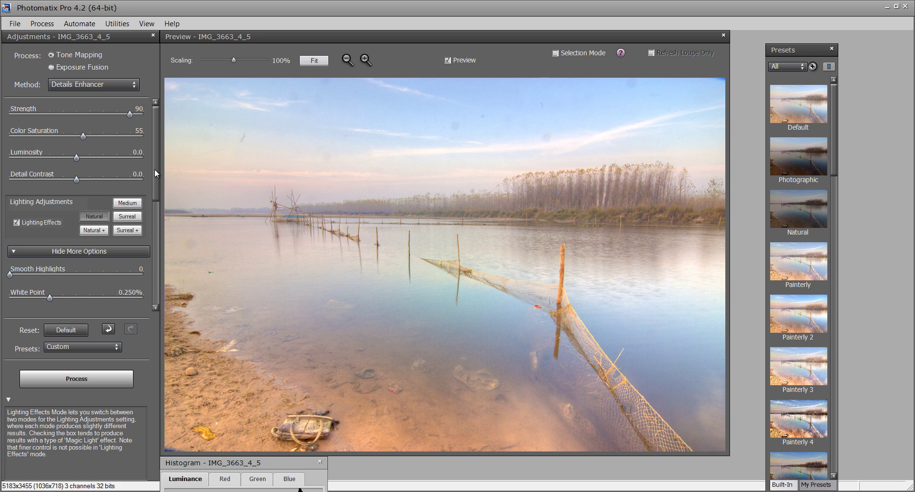
Step: Set Micro-smoothing to 0.0 in the advanced tone mapping options
drag(154, 168, 161, 213)
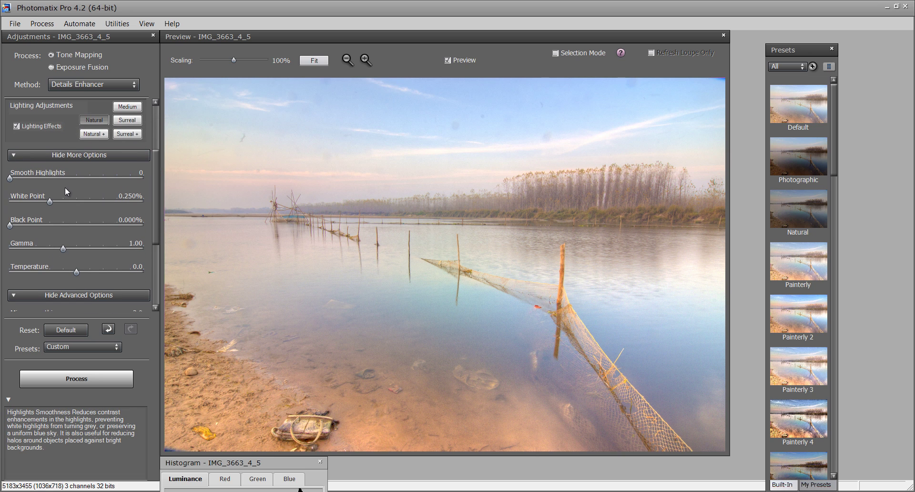
click(154, 194)
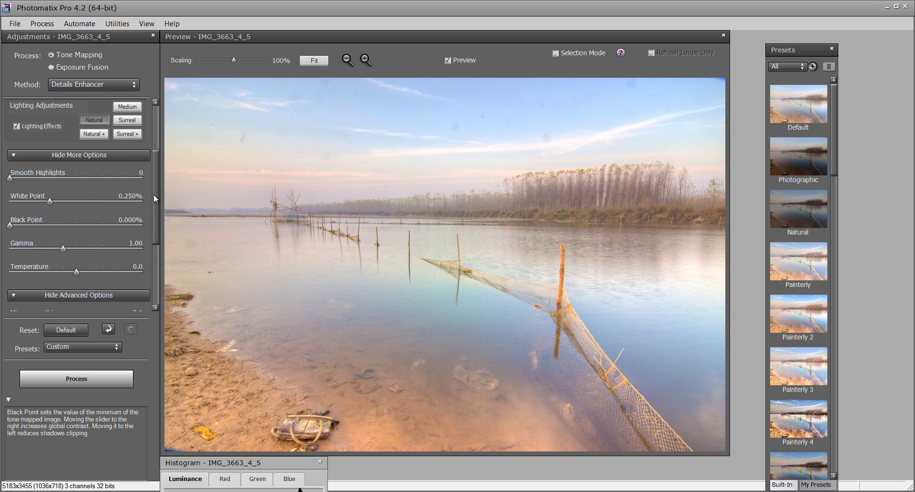
drag(154, 193, 161, 242)
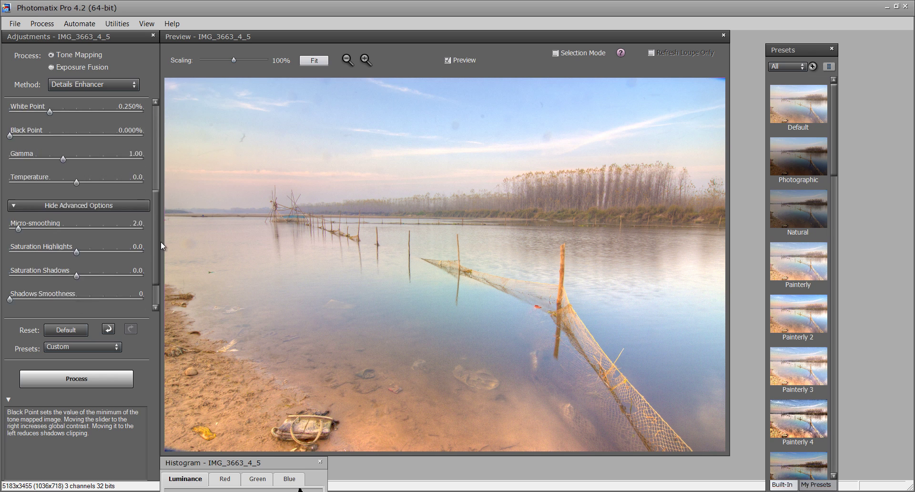
drag(19, 205, 9, 205)
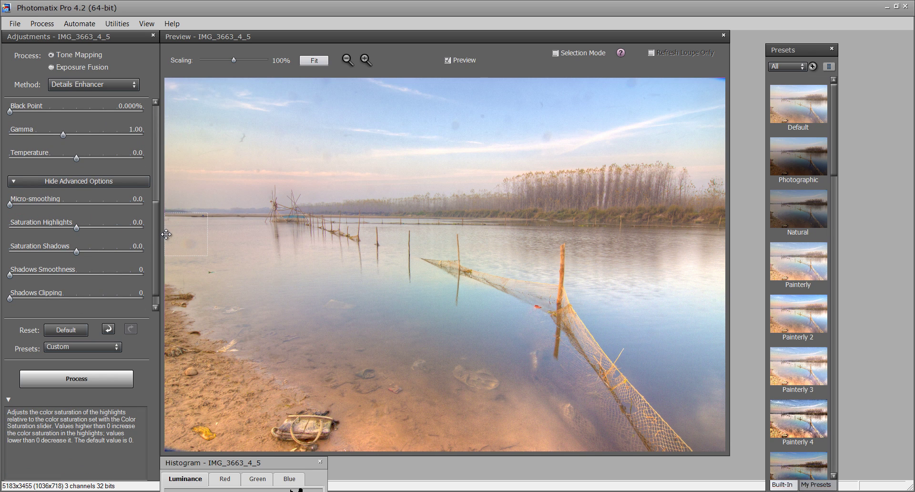
click(156, 212)
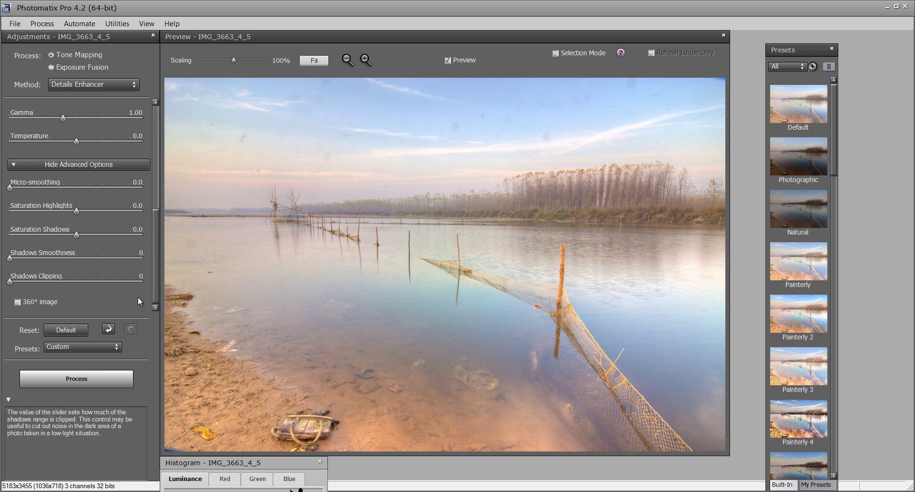
Step: Process the merged photo with the current tone mapping settings and save the resulting image
click(119, 378)
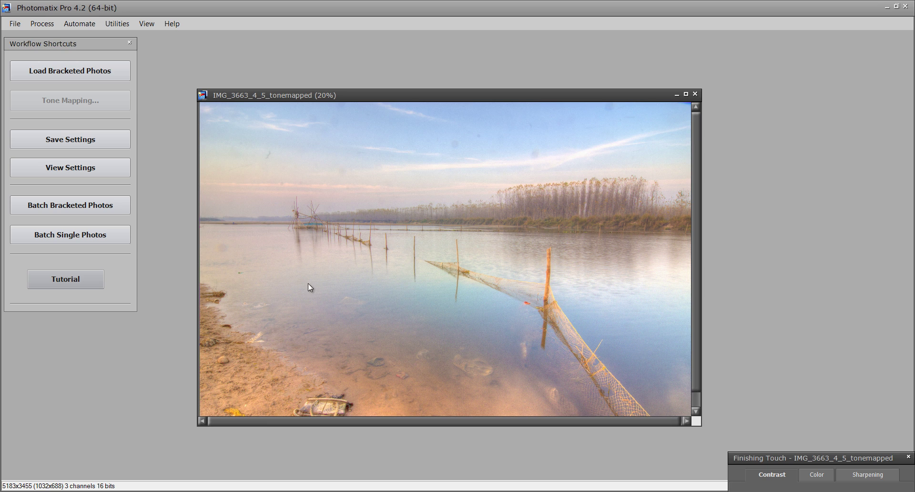
click(16, 24)
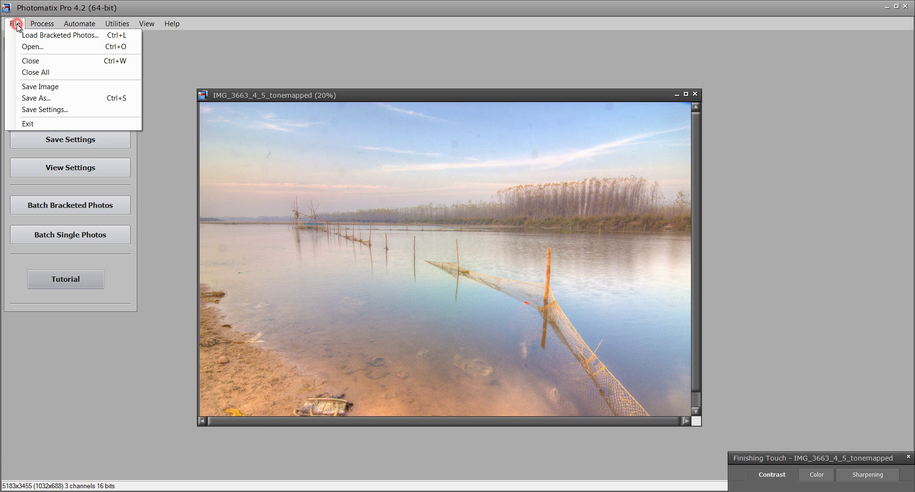
click(59, 88)
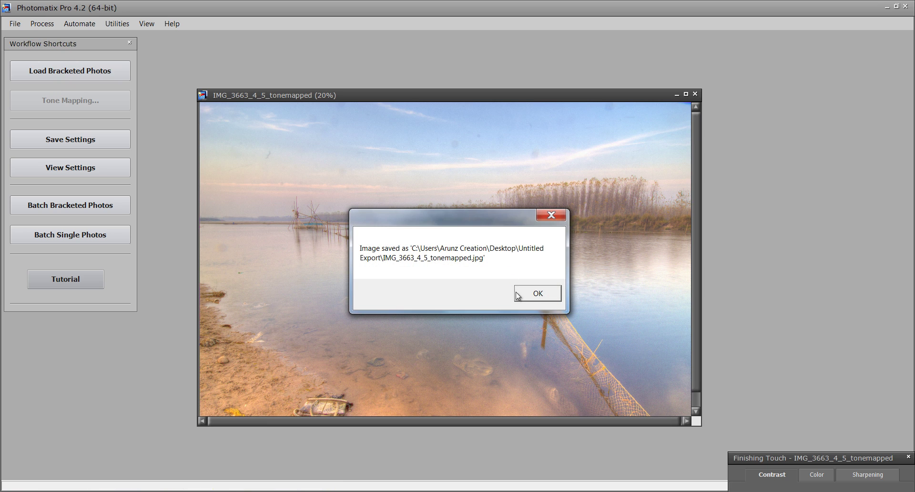
click(532, 296)
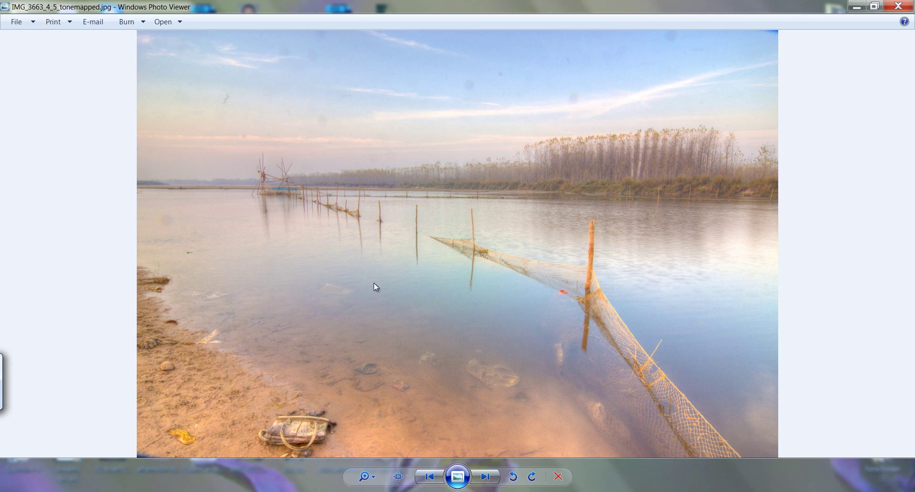
Step: Open the tone-mapped JPEG from Windows Photo Viewer in Adobe Photoshop CC and close the floating filter plug-in palette
right_click(384, 226)
mouse_move(416, 236)
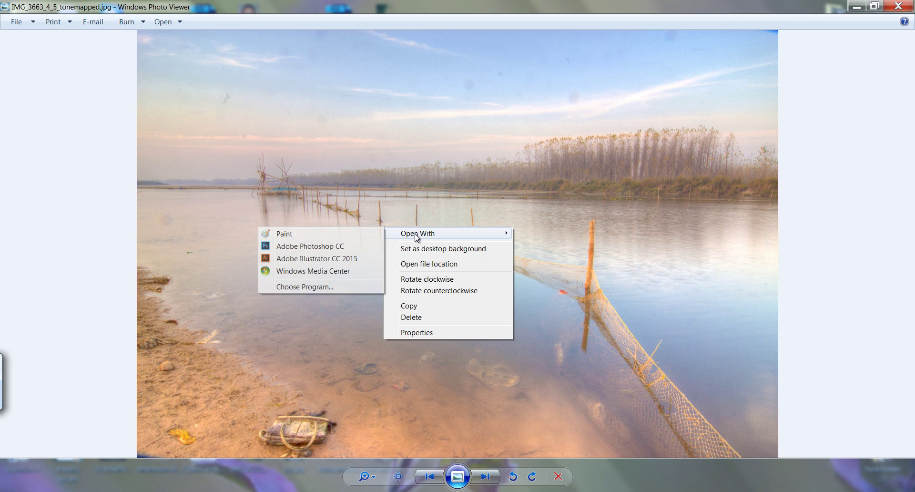
click(344, 246)
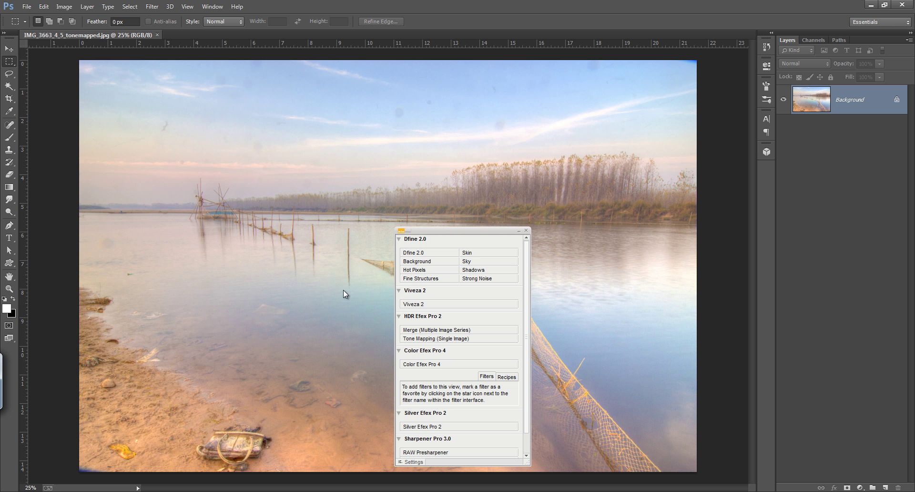
click(526, 230)
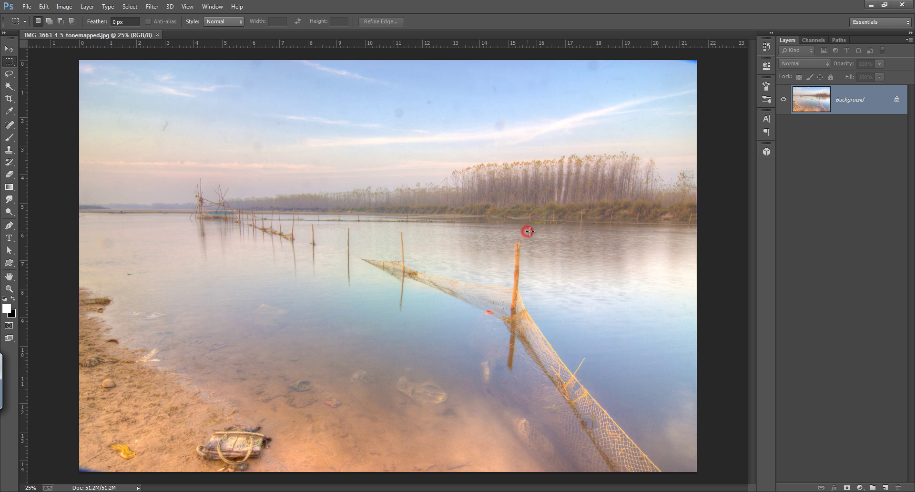
Step: Add a new empty layer above the Background and choose the Clone Stamp tool
key(ctrl+j)
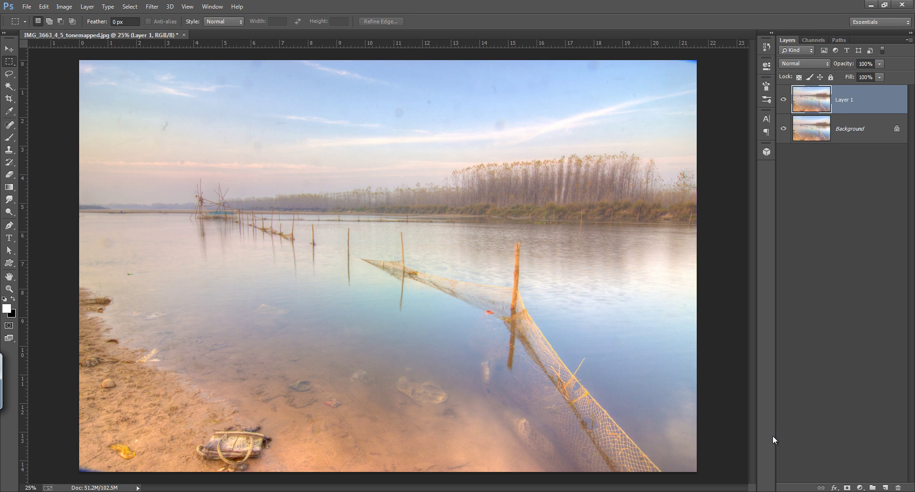
key(ctrl+z)
click(885, 487)
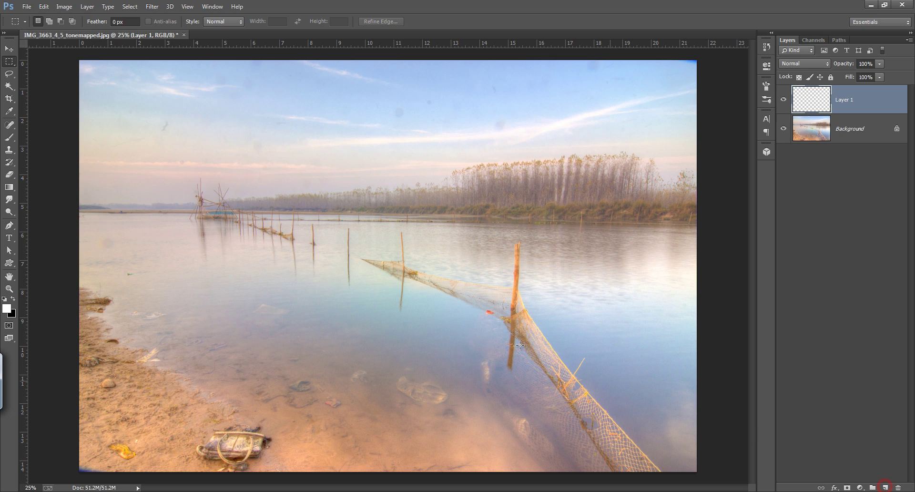
click(9, 152)
click(43, 150)
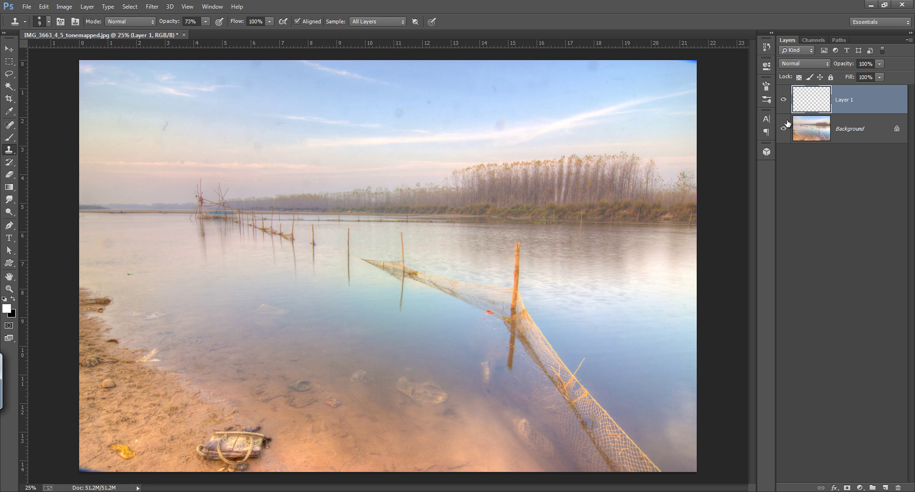
Step: Duplicate the Background layer beneath the empty layer, with the discarded bag on the shore in close view
scroll(265, 382, up, 3)
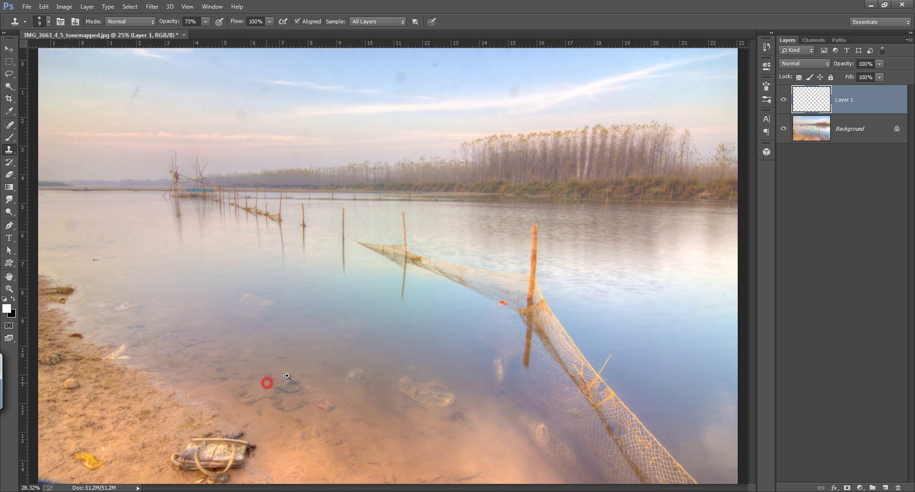
drag(290, 369, 339, 247)
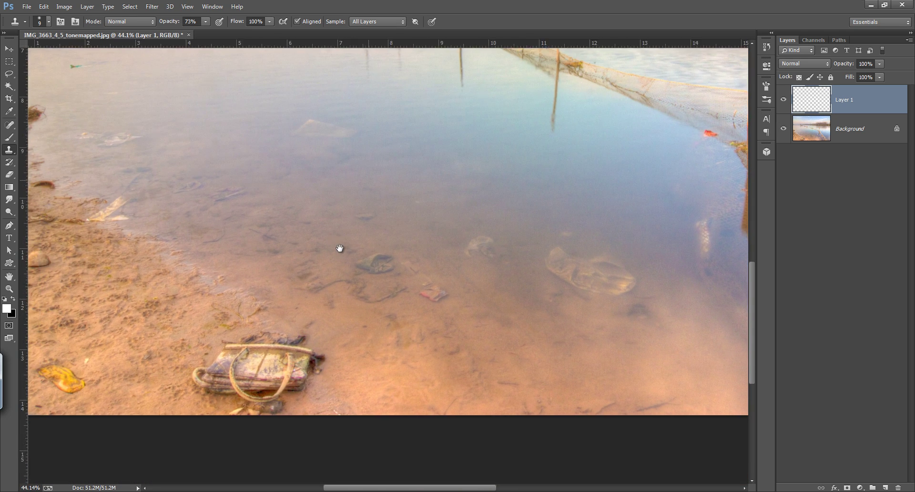
scroll(305, 305, up, 2)
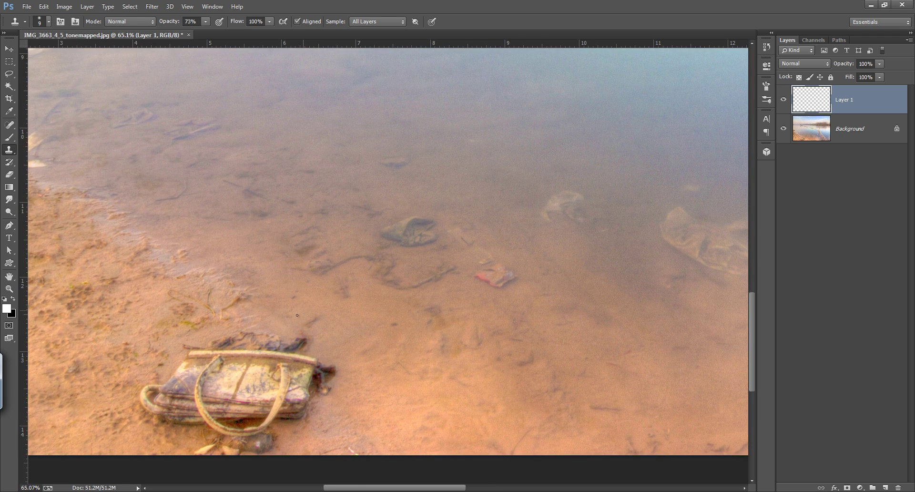
drag(287, 328, 384, 286)
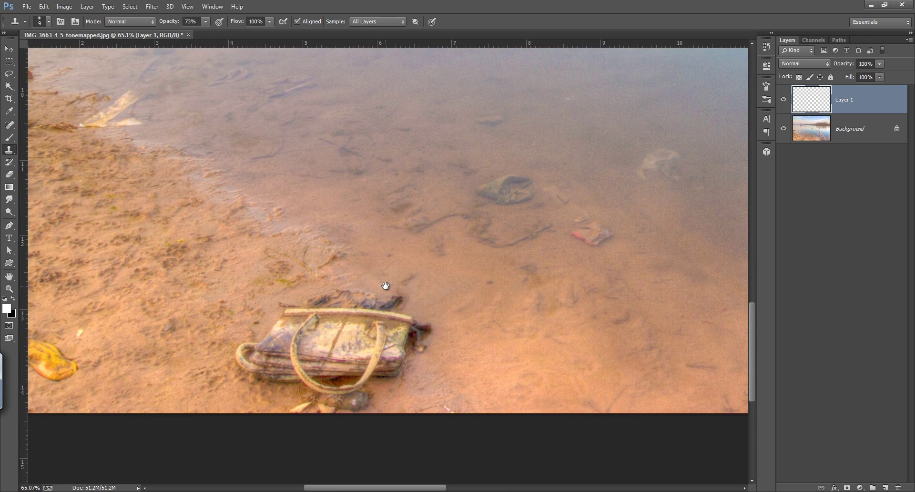
click(854, 130)
key(ctrl+j)
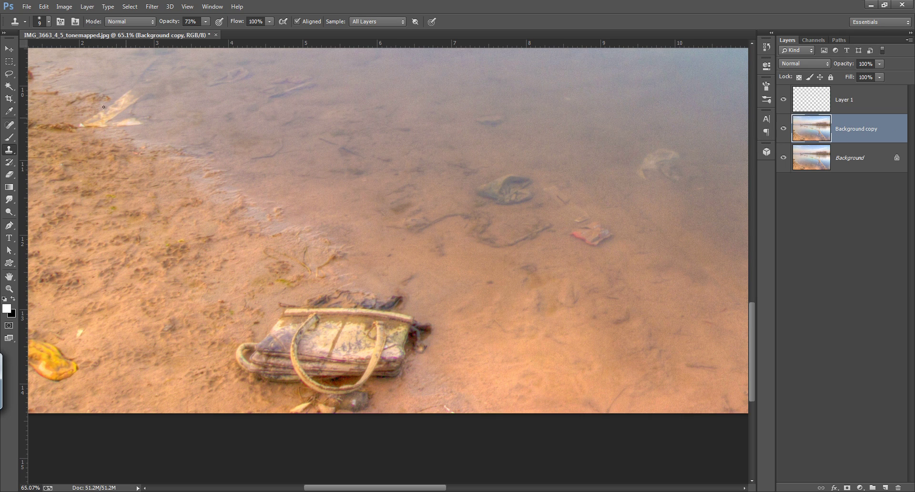
Step: Select the discarded bag on the sand with a loose freehand Lasso outline on the background copy
right_click(9, 74)
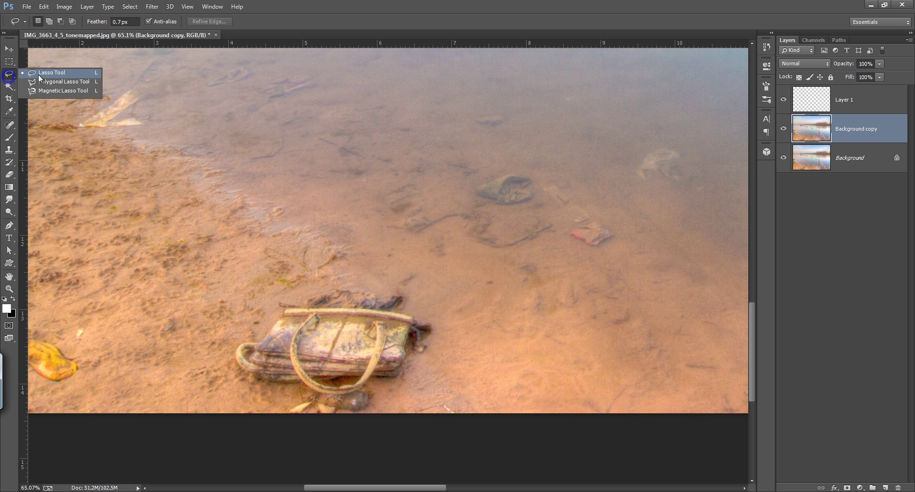
click(48, 73)
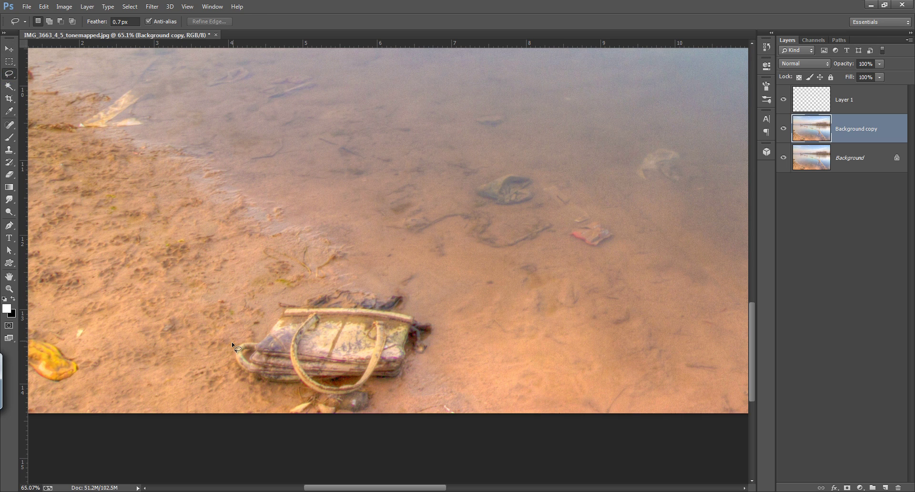
mouse_move(223, 339)
mouse_down()
mouse_move(246, 333)
mouse_move(270, 298)
mouse_move(382, 275)
mouse_move(430, 301)
mouse_move(456, 342)
mouse_up()
mouse_move(411, 384)
mouse_down()
mouse_move(390, 413)
mouse_move(362, 429)
mouse_up()
mouse_move(275, 431)
mouse_down()
mouse_move(257, 399)
mouse_move(226, 384)
mouse_move(212, 355)
mouse_move(229, 339)
mouse_up()
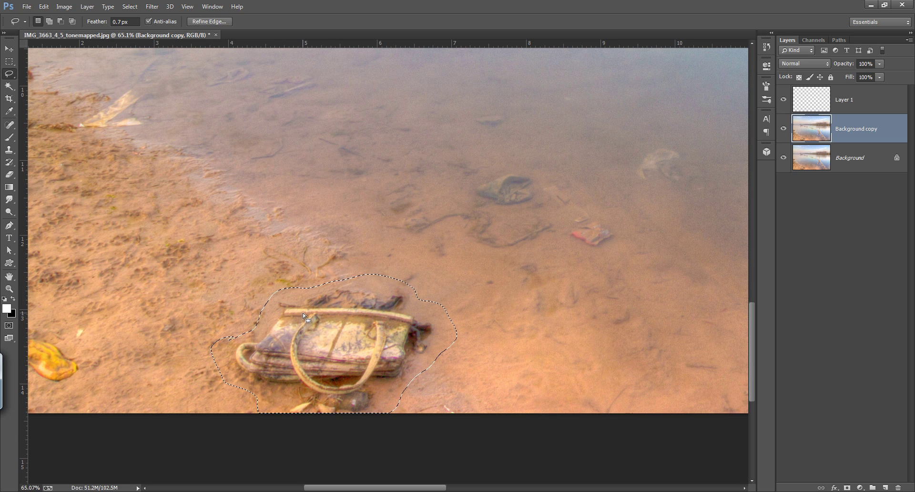
Step: Fill the lassoed bag area on the background copy with Content-Aware at 100% opacity, and deselect
key(i)
key(shift+F5)
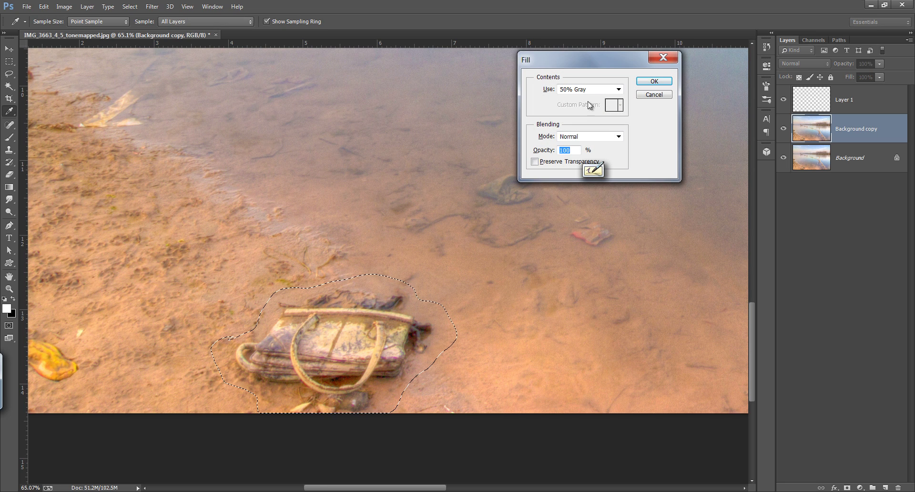
click(598, 90)
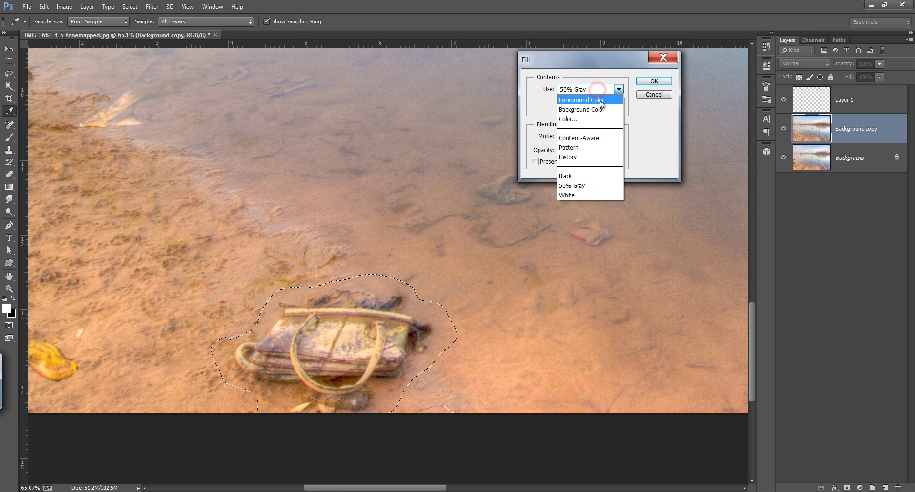
click(599, 139)
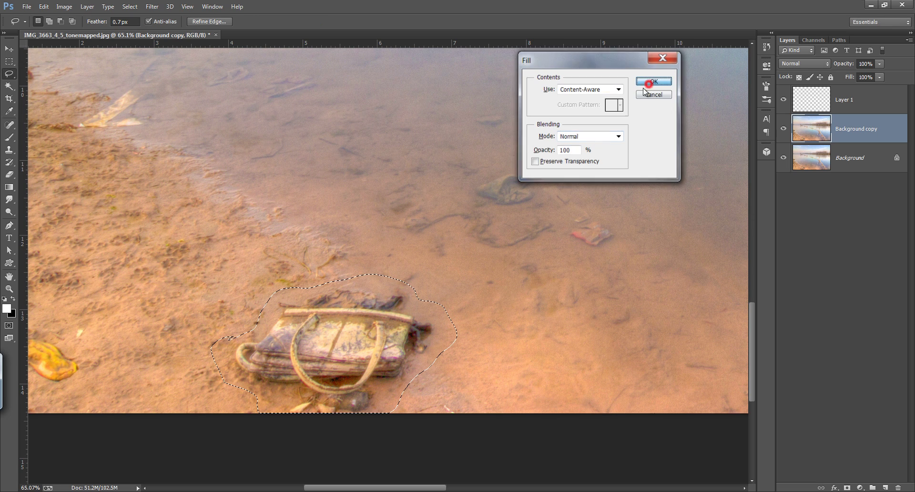
click(649, 82)
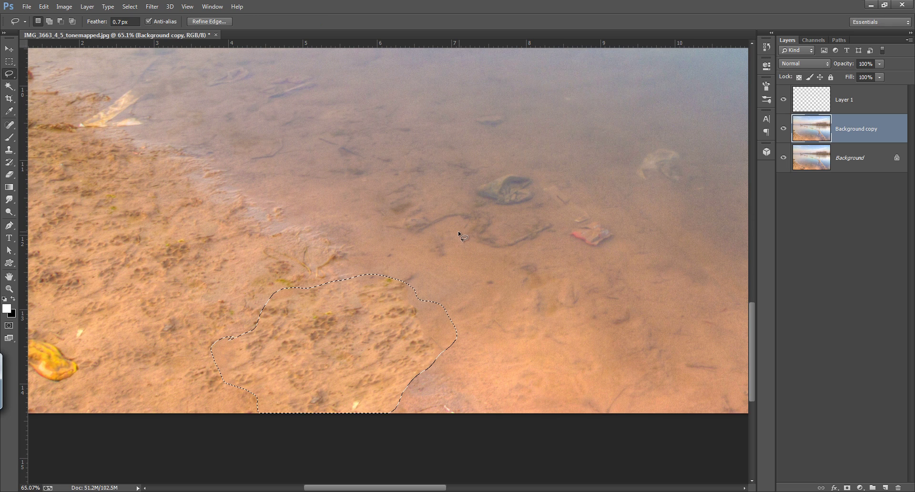
key(ctrl+d)
Step: Hide Layer 1, lasso the dark submerged object offshore, replace it with a Content-Aware fill, and deselect
click(783, 99)
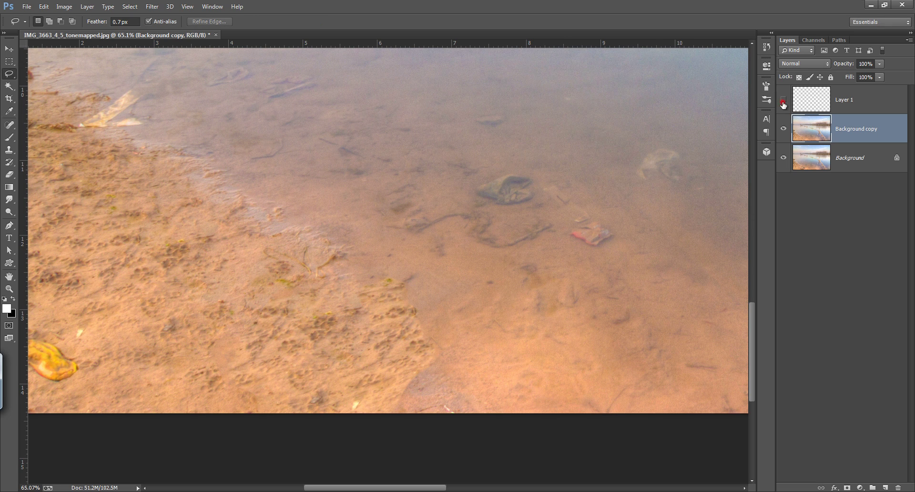
drag(511, 153, 474, 208)
mouse_move(430, 246)
mouse_down()
mouse_move(448, 228)
mouse_move(484, 218)
mouse_move(503, 258)
mouse_up()
drag(444, 243, 444, 243)
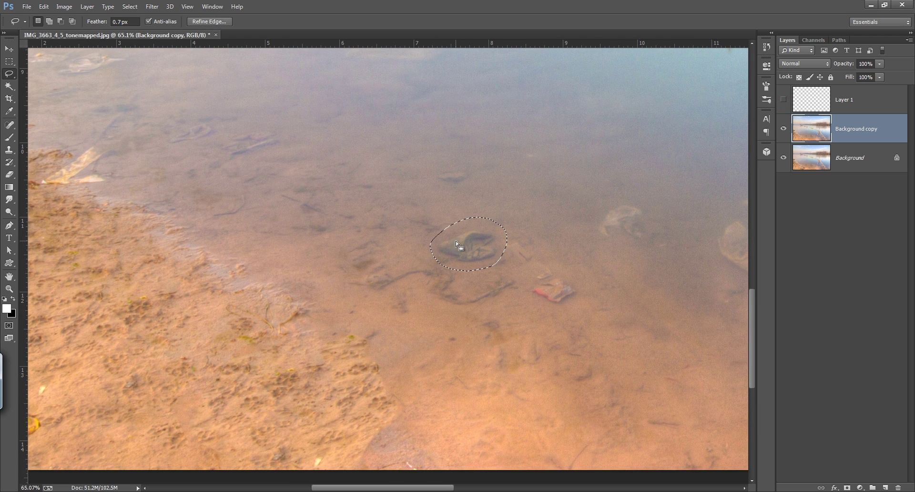
key(shift+F5)
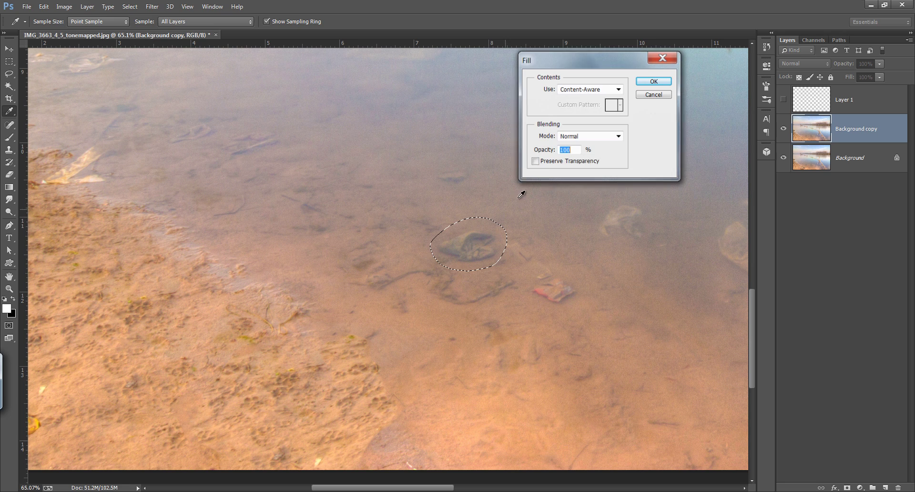
click(646, 81)
key(ctrl+d)
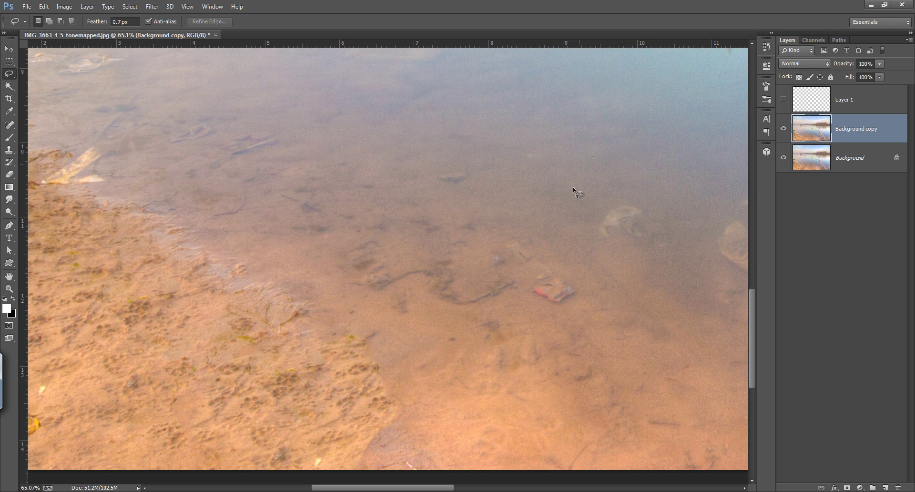
Step: Lasso the red-tinged scrap in the shallow water, remove it with a Content-Aware fill, and deselect
mouse_move(556, 262)
mouse_down()
mouse_move(581, 280)
mouse_move(565, 310)
mouse_up()
drag(528, 275, 553, 263)
key(i)
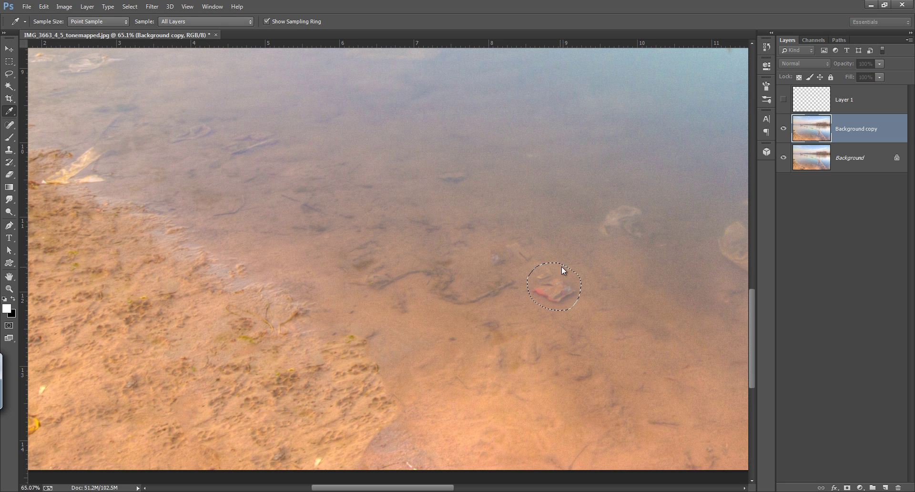
key(shift+F5)
click(646, 82)
key(l)
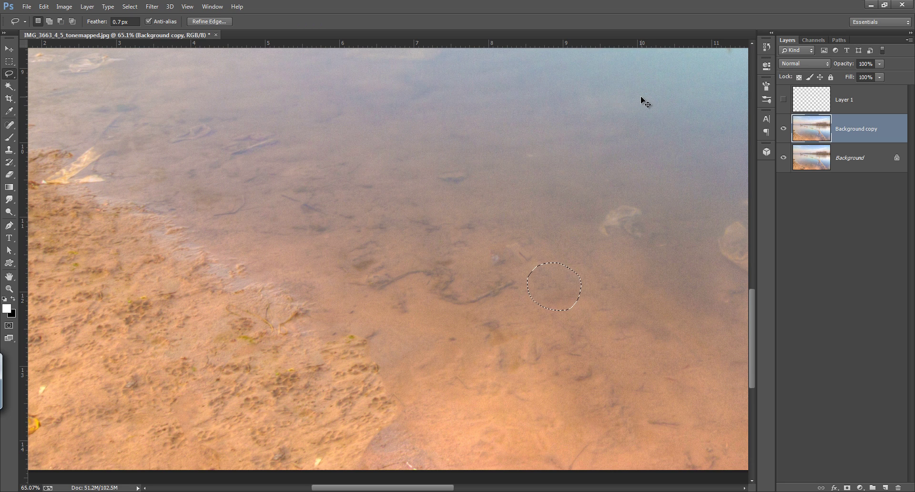
key(ctrl+d)
Step: Lasso the large submerged plastic bag near the fishing net, fill it with Content-Aware, and deselect
drag(430, 264, 194, 317)
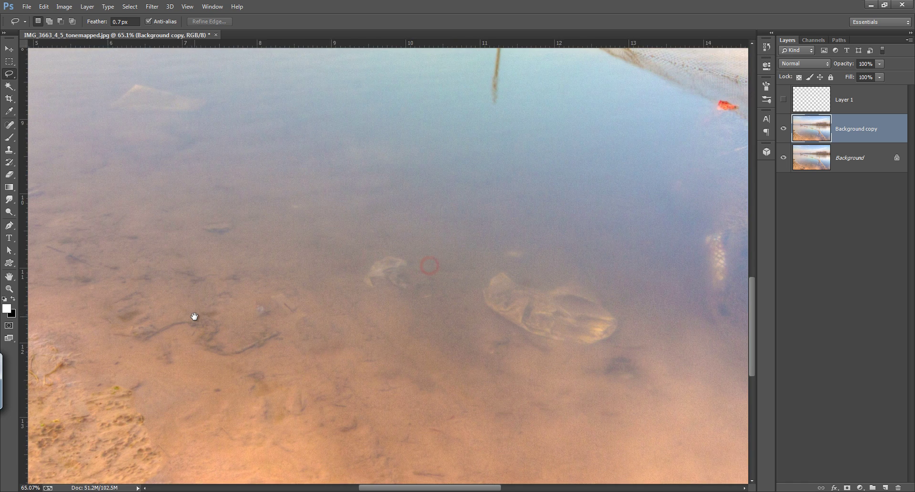
drag(364, 301, 259, 276)
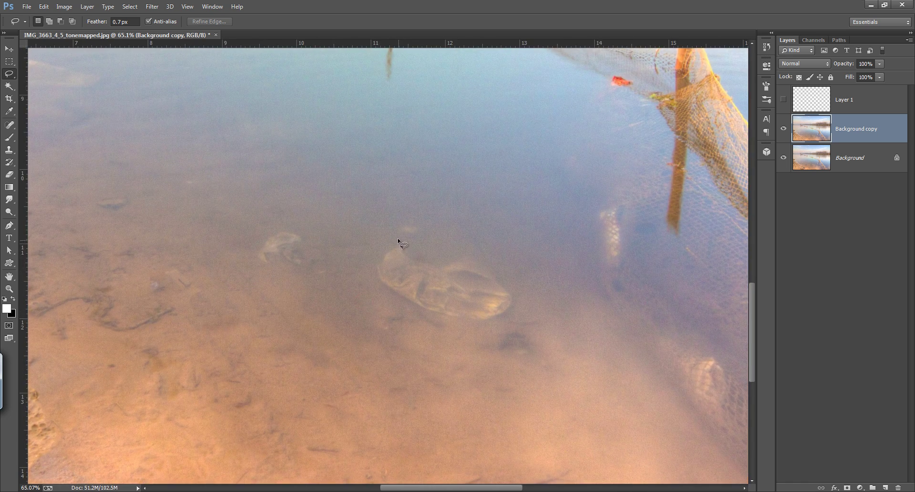
mouse_move(432, 250)
mouse_down()
mouse_move(509, 255)
mouse_move(525, 284)
mouse_move(521, 309)
mouse_move(457, 337)
mouse_up()
drag(428, 246, 429, 246)
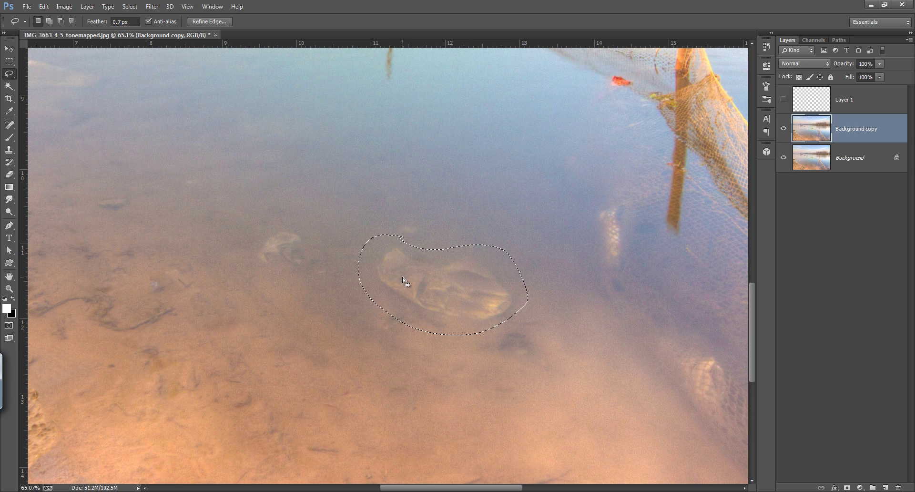
key(shift)
key(shift+F5)
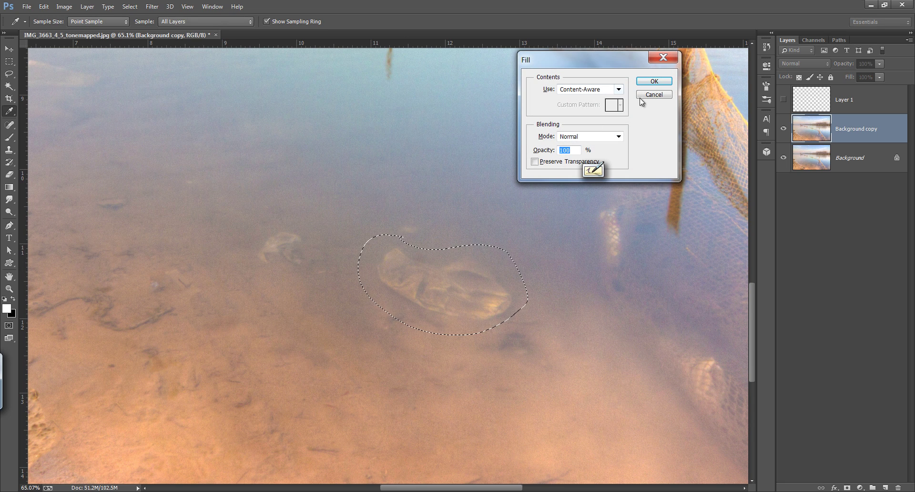
click(657, 81)
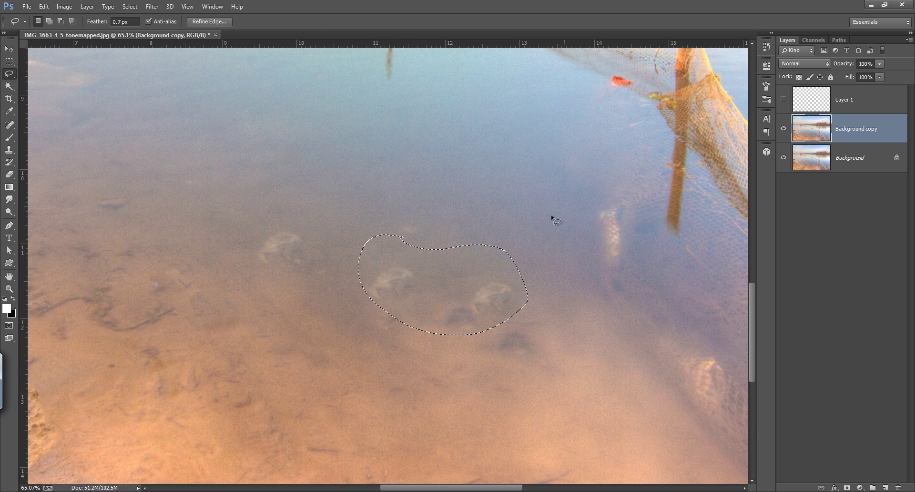
key(ctrl+d)
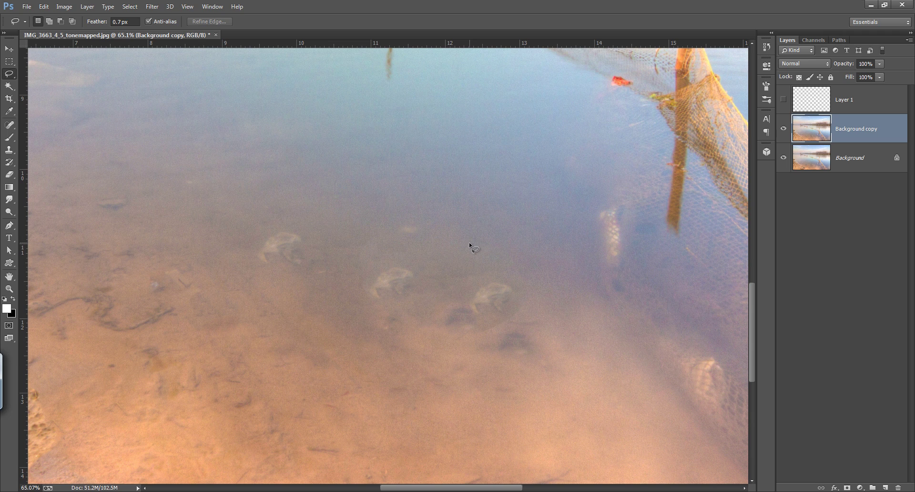
Step: Show and select Layer 1, then set the Clone Stamp brush size to 175 px
click(784, 100)
click(806, 100)
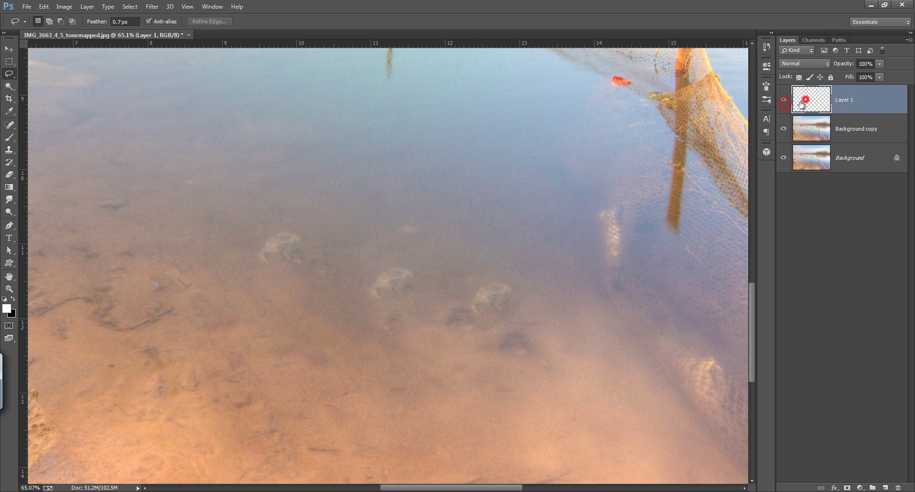
click(9, 150)
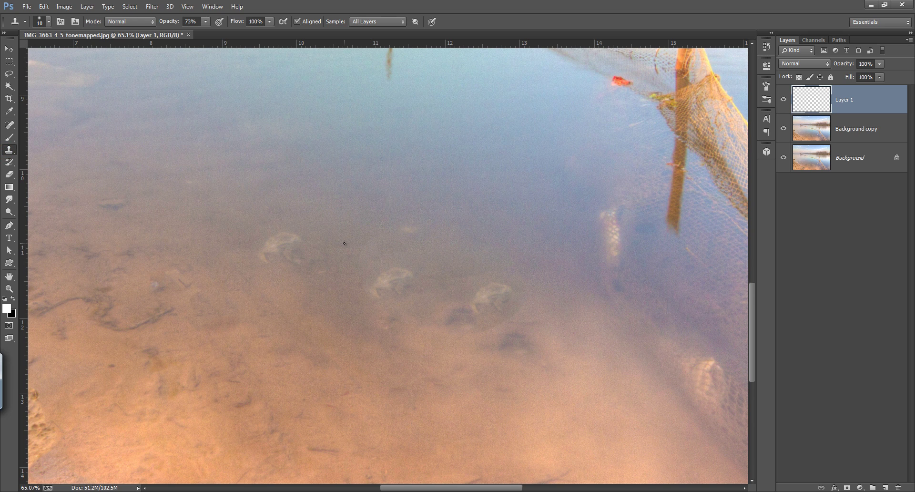
key(bracketright)
key(bracketright)
key(bracketright)
key(bracketright)
key(bracketright)
key(bracketright)
key(bracketright)
key(bracketright)
key(bracketright)
click(43, 22)
click(514, 11)
key(bracketright)
key(bracketright)
key(bracketright)
Step: Clone nearby clean water over the pale patches and dark spots around the filled plastic bag area at 73% opacity
alt+click(351, 260)
drag(376, 280, 409, 279)
alt+click(538, 313)
mouse_move(499, 302)
mouse_down()
mouse_move(482, 301)
mouse_move(491, 305)
mouse_up()
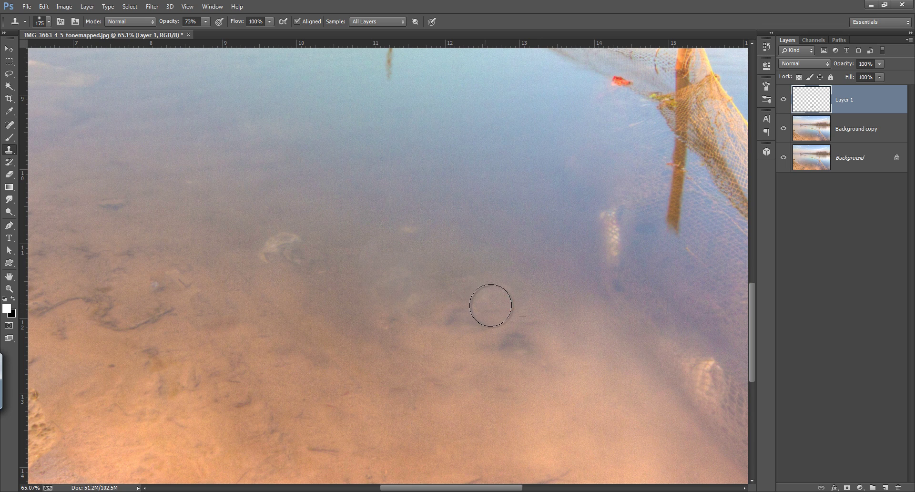
alt+click(544, 362)
drag(525, 347, 518, 337)
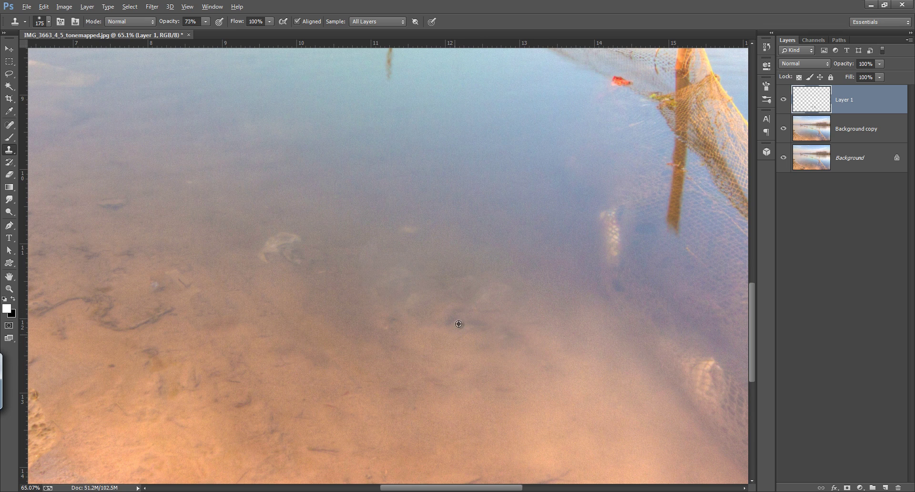
alt+click(431, 333)
drag(450, 319, 462, 321)
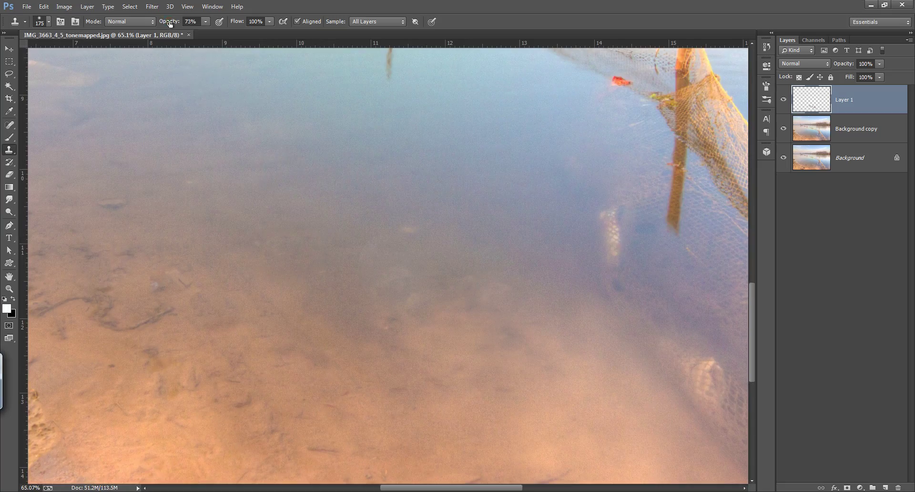
Step: Set the Clone Stamp opacity to 100% and clone out the twigs in the shallows with a 70 px brush
key(0)
scroll(275, 217, left, 10)
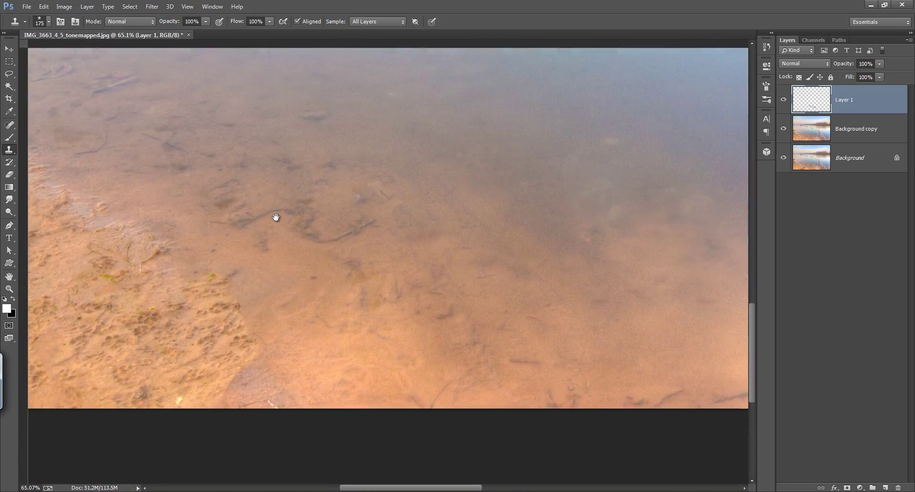
click(365, 288)
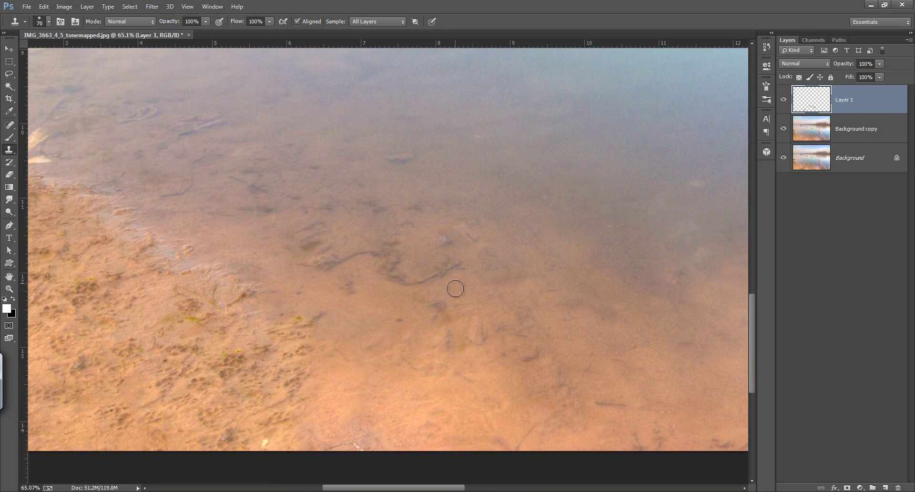
scroll(374, 351, up, 3)
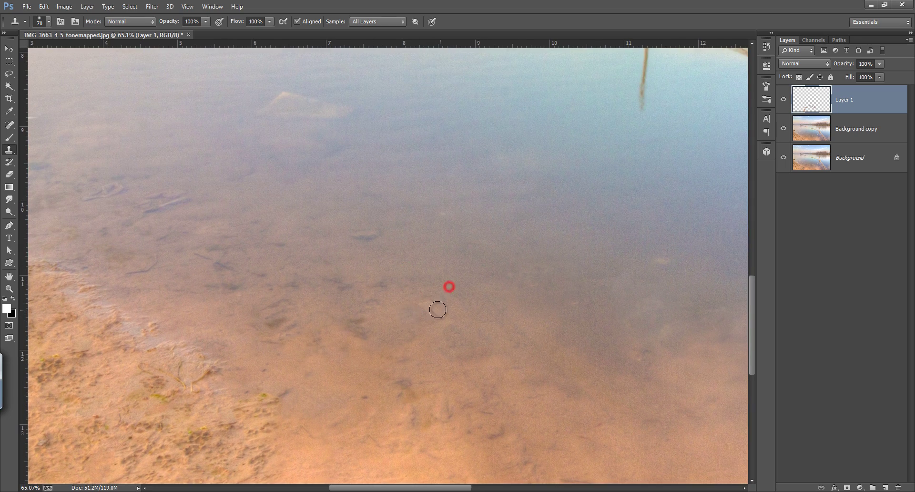
scroll(438, 309, up, 3)
alt+click(440, 302)
Step: Clone out the pale submerged shape in the open water with a 150 px brush
scroll(429, 301, up, 3)
scroll(429, 301, left, 2)
key(bracketright)
key(bracketright)
key(bracketright)
key(bracketright)
key(bracketright)
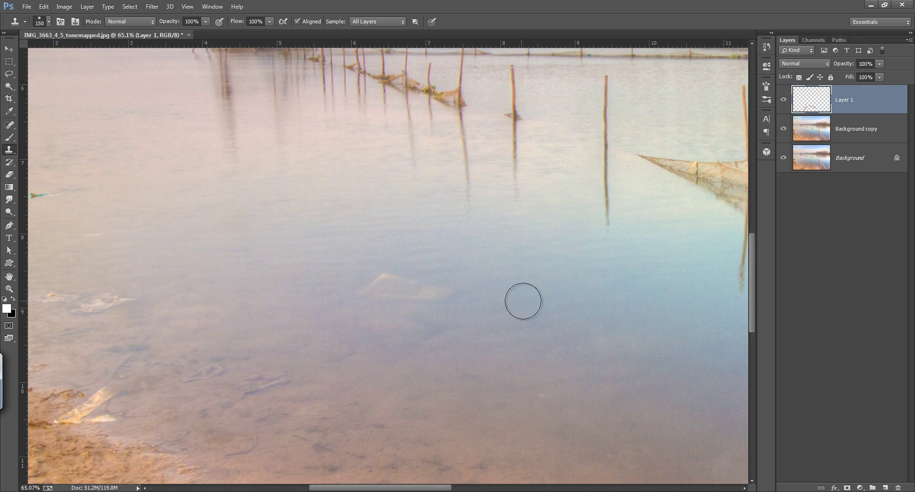
scroll(389, 309, left, 5)
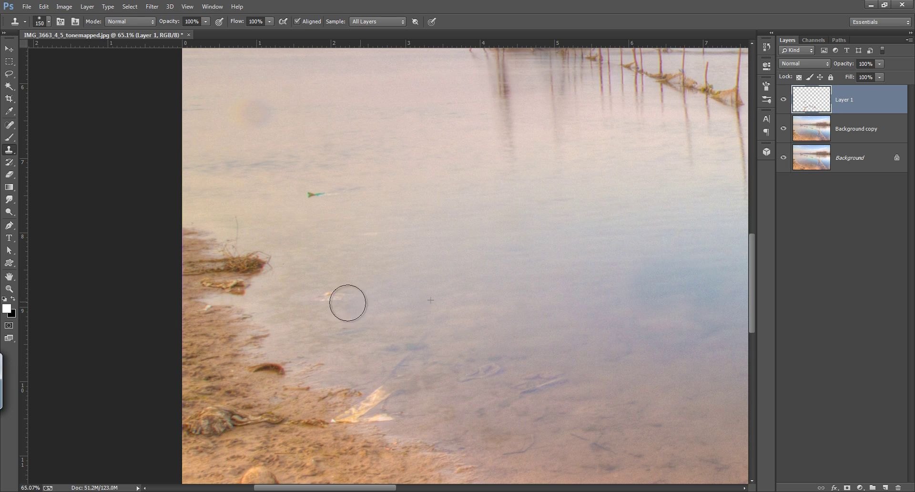
Step: Clone sand over the round stone and the tangled debris on the shore, enlarging the brush to 250 px
scroll(331, 245, down, 5)
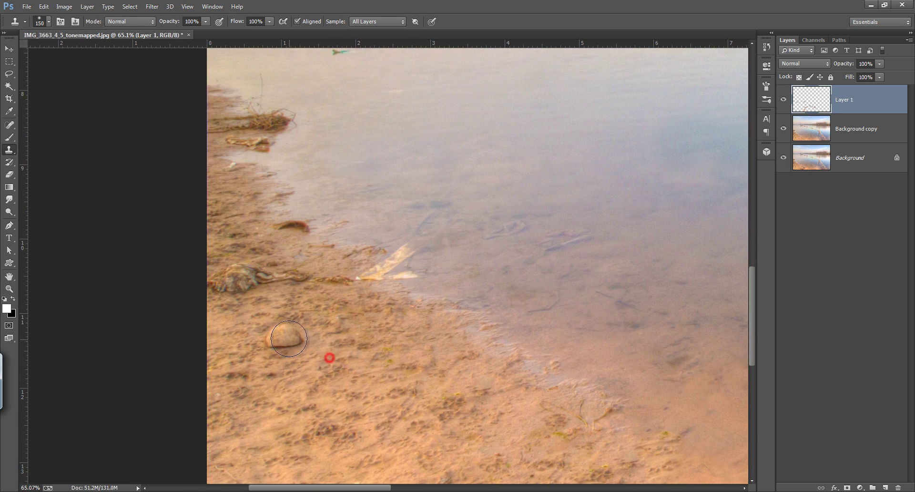
drag(327, 357, 382, 344)
key(bracketright)
drag(276, 307, 382, 308)
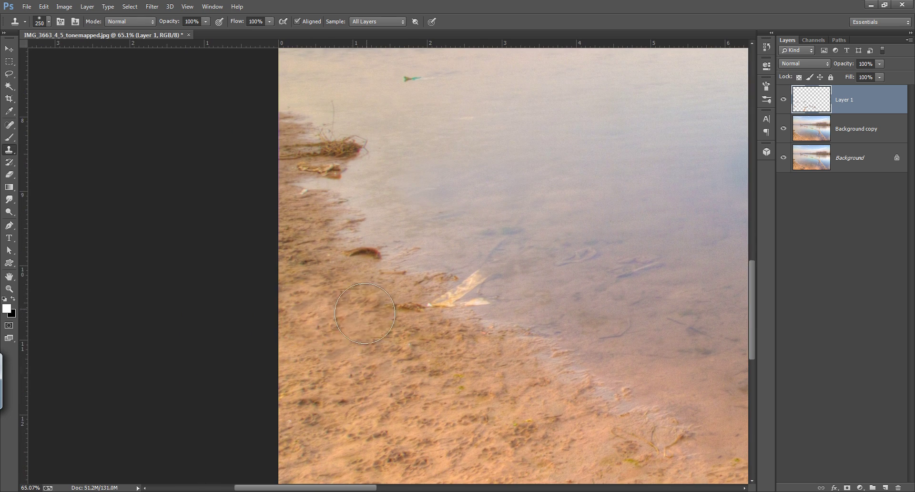
Step: Clone out the remaining shoreline debris, the small green floating object and the round smudge on the water
mouse_move(468, 302)
mouse_down()
mouse_move(480, 313)
mouse_move(430, 319)
mouse_move(407, 292)
mouse_move(401, 312)
mouse_move(334, 342)
mouse_up()
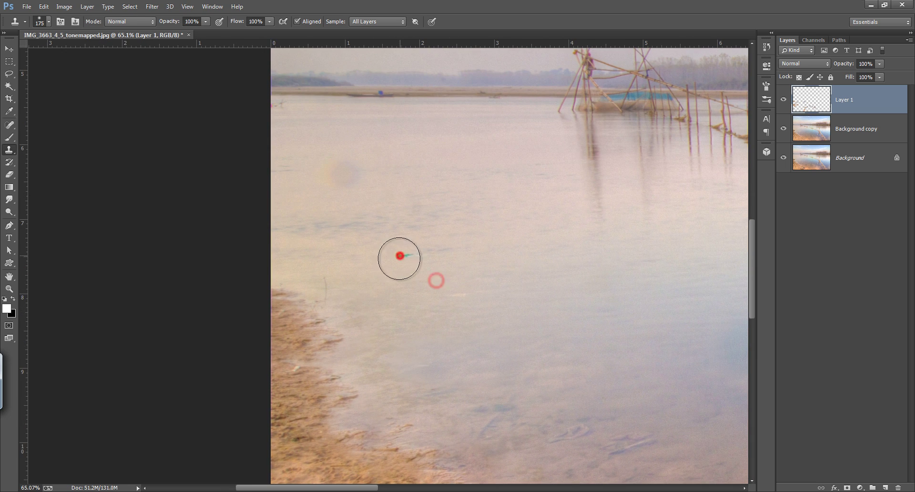
mouse_move(401, 253)
mouse_down()
mouse_move(388, 279)
mouse_move(325, 286)
mouse_up()
scroll(388, 262, up, 2)
key(bracketleft)
key(bracketleft)
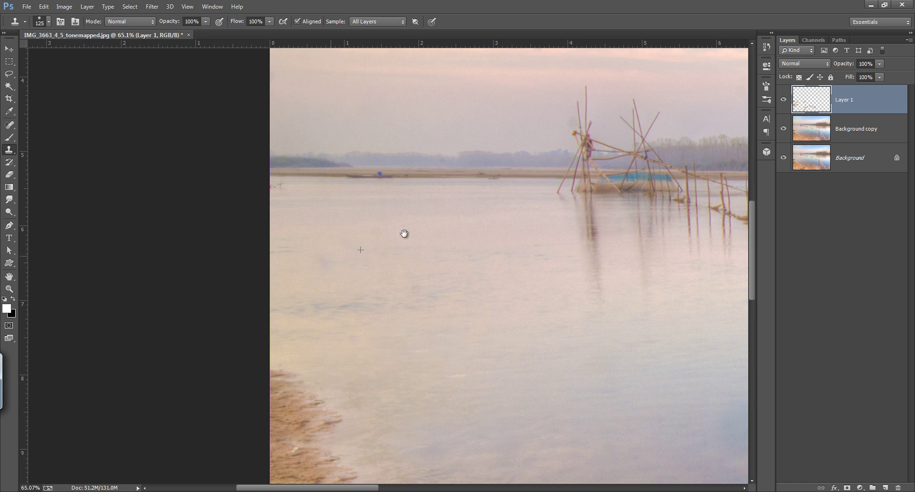
Step: Reduce the brush to 80 px and clone out the marks in the sky above the far shoreline
scroll(386, 224, up, 5)
scroll(376, 217, right, 3)
drag(368, 214, 371, 216)
key(bracketleft)
key(bracketleft)
key(bracketleft)
drag(319, 239, 249, 257)
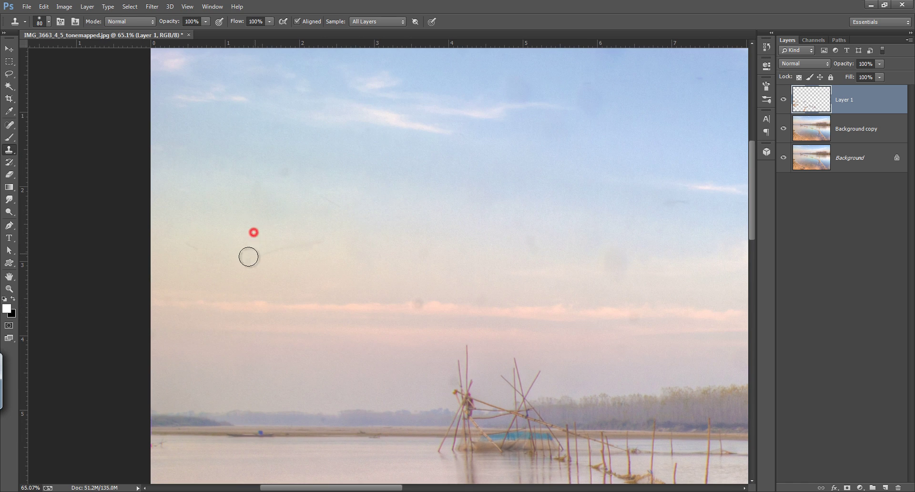
alt+click(311, 167)
scroll(313, 198, down, 3)
scroll(313, 198, right, 3)
scroll(266, 278, up, 3)
scroll(265, 278, right, 3)
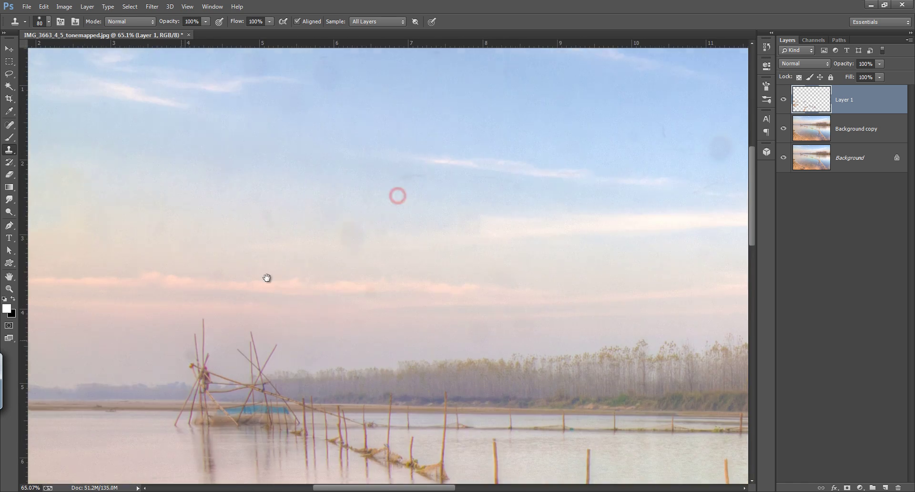
Step: Enlarge the brush to 125 px and clone out the dark spots in the sky above the wooden fishing frame
key(bracketright)
key(bracketright)
key(bracketright)
click(400, 239)
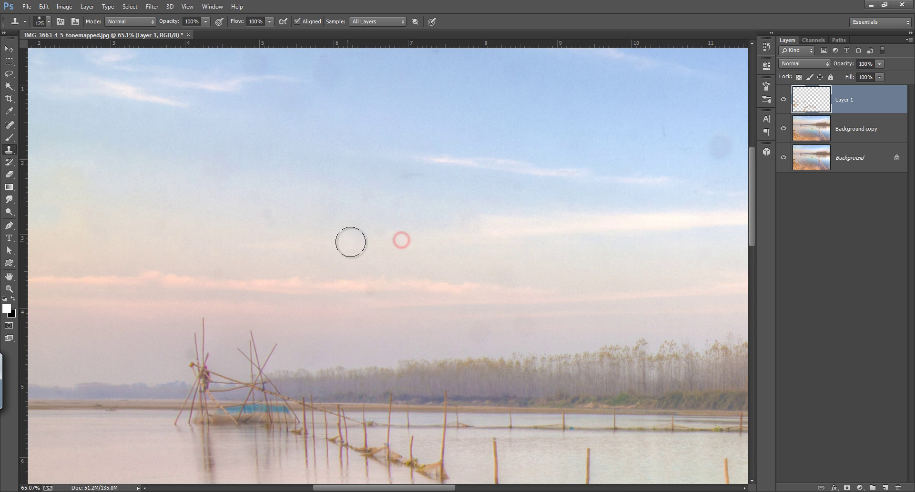
click(273, 215)
Step: Clone out the dust spots and dark smudges in the blue sky above the distant treeline
scroll(372, 224, right, 4)
scroll(371, 224, up, 2)
click(358, 232)
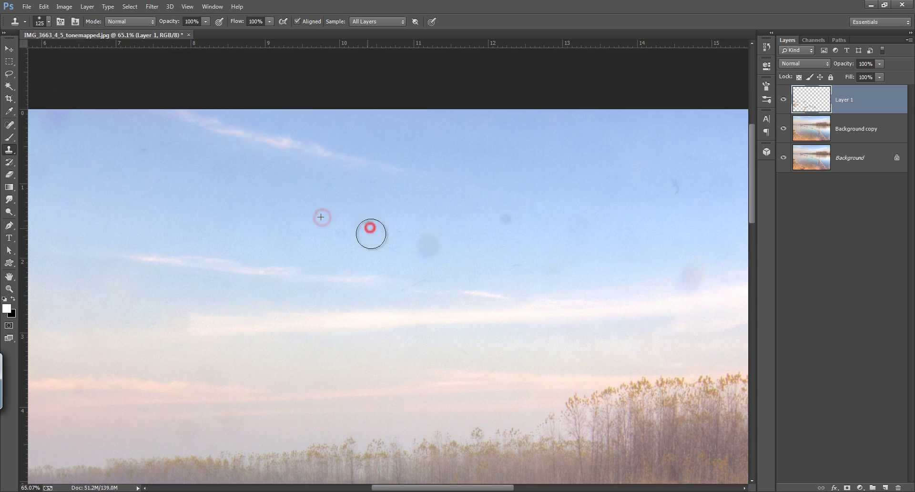
click(415, 242)
scroll(429, 242, right, 2)
scroll(429, 243, up, 1)
click(355, 234)
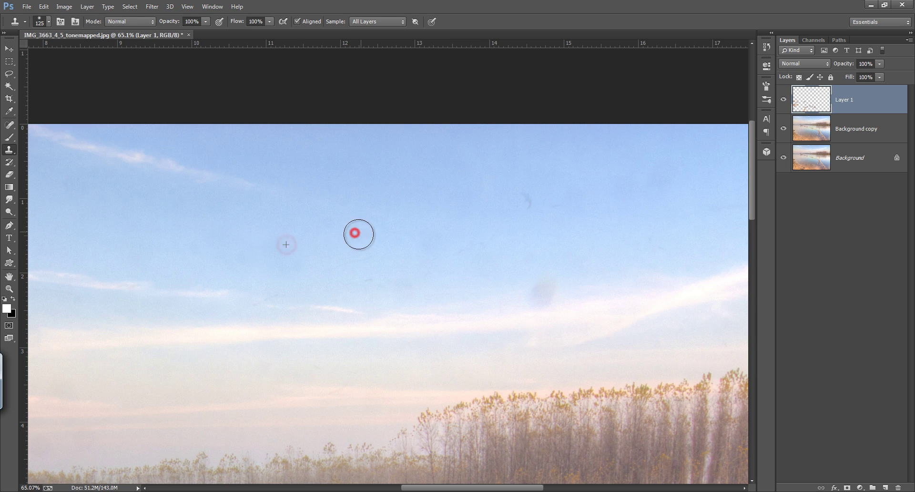
click(596, 287)
click(596, 219)
Step: Clone out the remaining spots in the sky above the tall trees and the dark blue patch in the photo's upper corner
scroll(453, 249, right, 2)
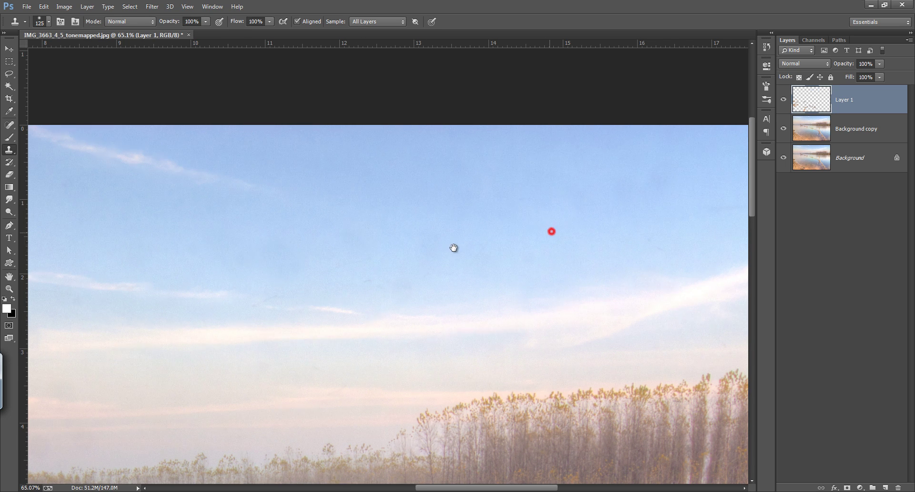
scroll(453, 250, up, 1)
click(417, 205)
click(512, 204)
scroll(477, 206, right, 2)
scroll(477, 206, up, 1)
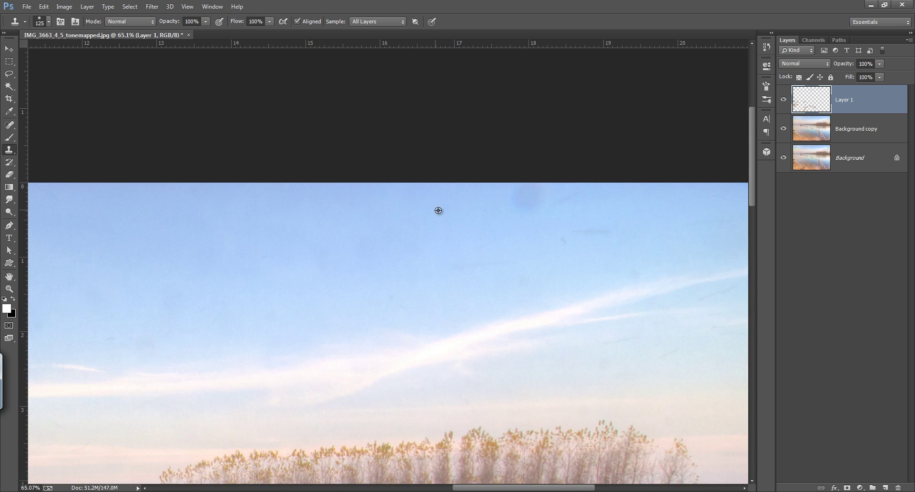
click(513, 235)
scroll(477, 248, right, 2)
click(500, 241)
scroll(524, 228, right, 2)
scroll(525, 229, up, 1)
click(531, 231)
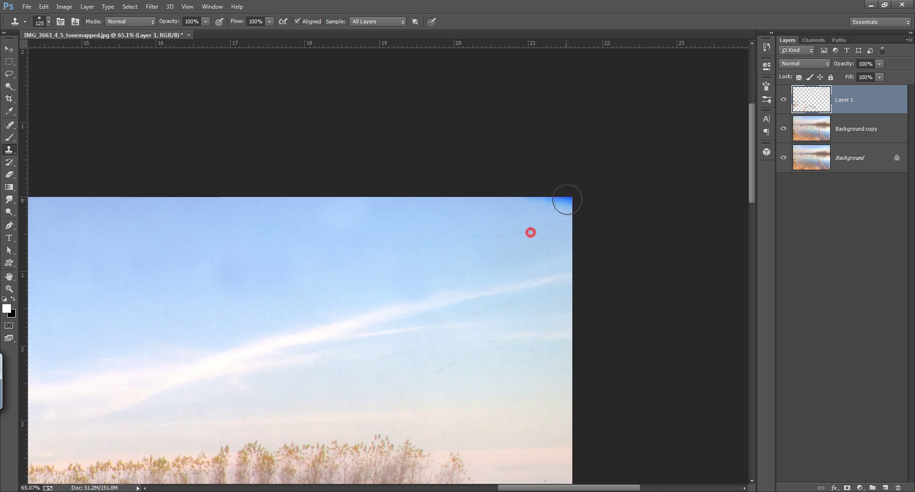
Step: Enlarge the brush to 200 px and clone sand over the yellow leaf and the dark corner of the shore
scroll(501, 208, down, 3)
scroll(458, 327, up, 2)
scroll(256, 374, down, 3)
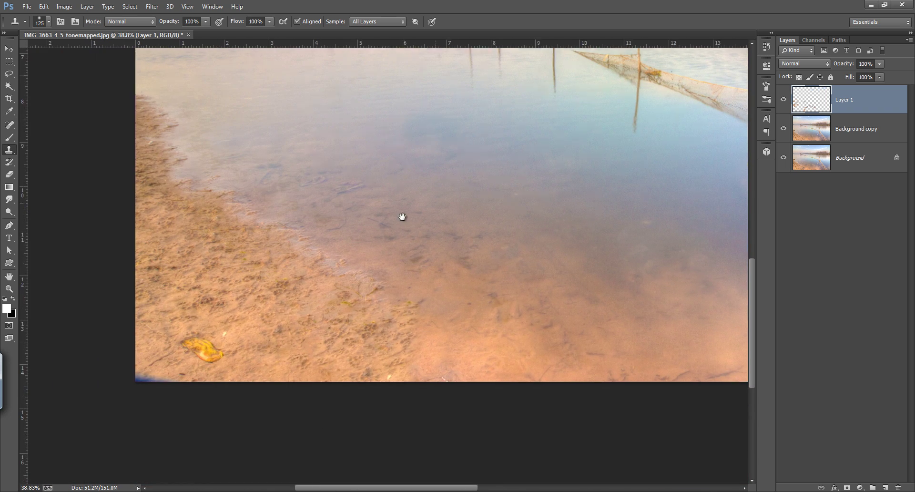
key(bracketright)
key(bracketright)
key(bracketright)
alt+click(261, 327)
click(205, 350)
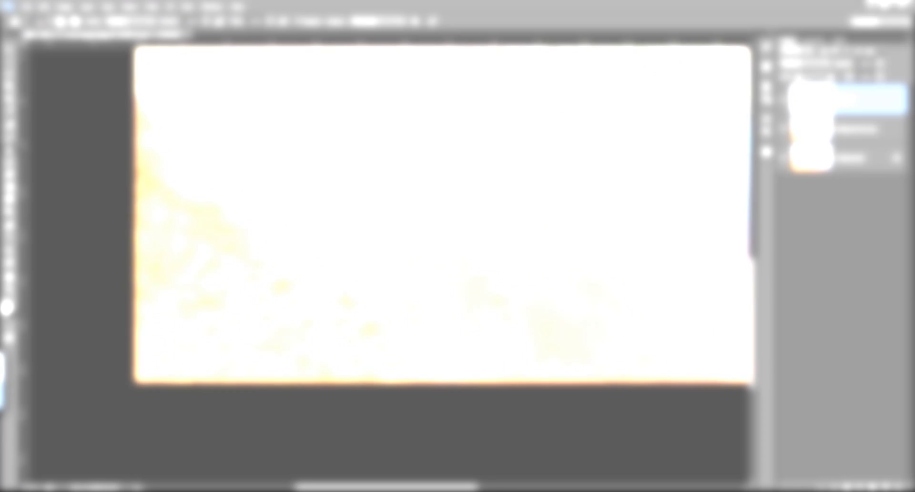
scroll(230, 309, down, 2)
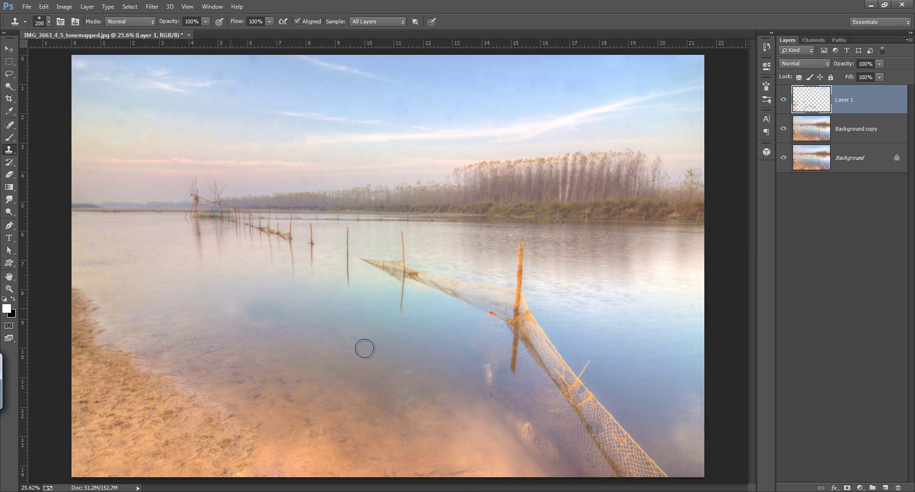
Step: Compare the photo with and without the cloning layer
click(784, 99)
click(784, 129)
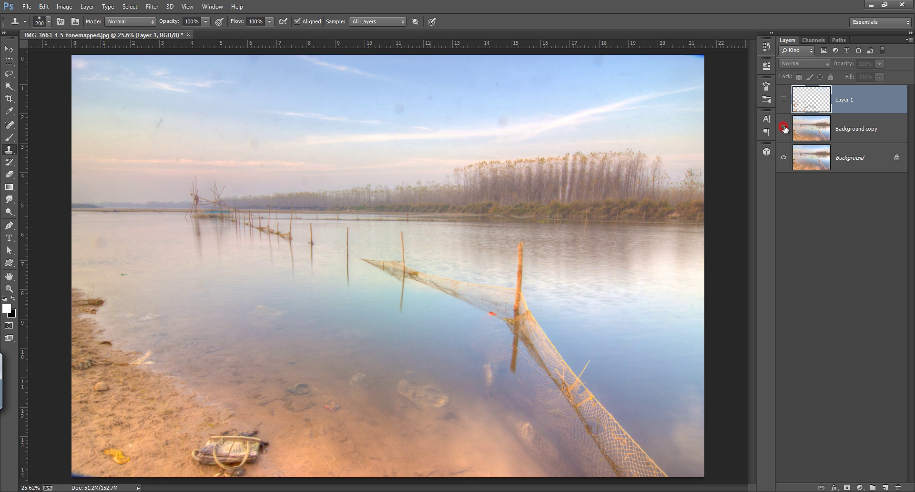
click(784, 101)
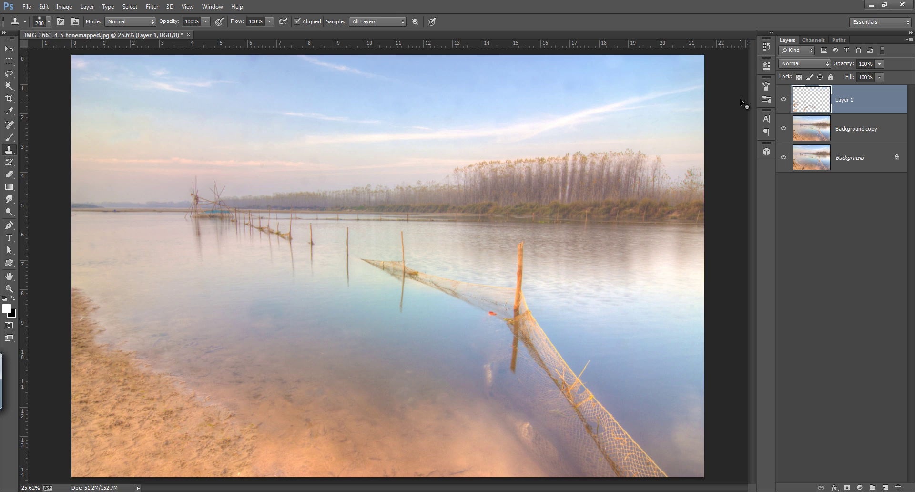
Step: Stamp all visible layers into a new layer and open it in the Camera Raw filter
key(ctrl+shift+alt+e)
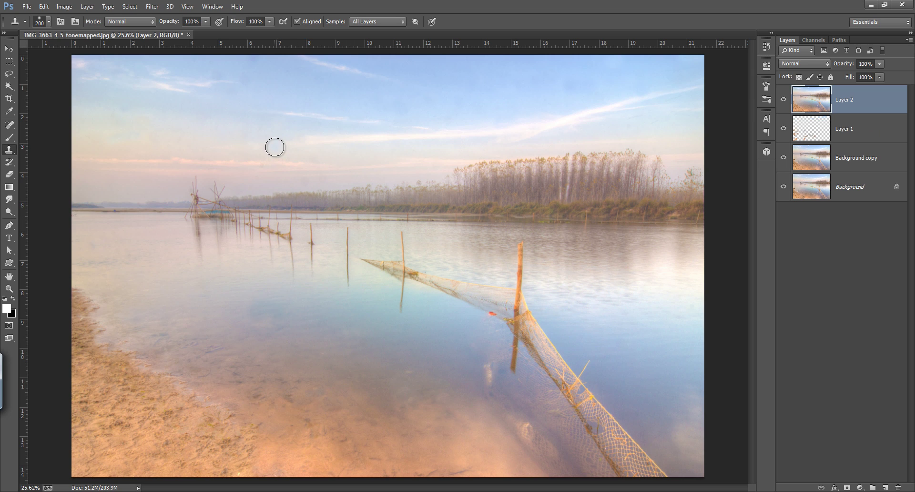
click(151, 7)
click(200, 76)
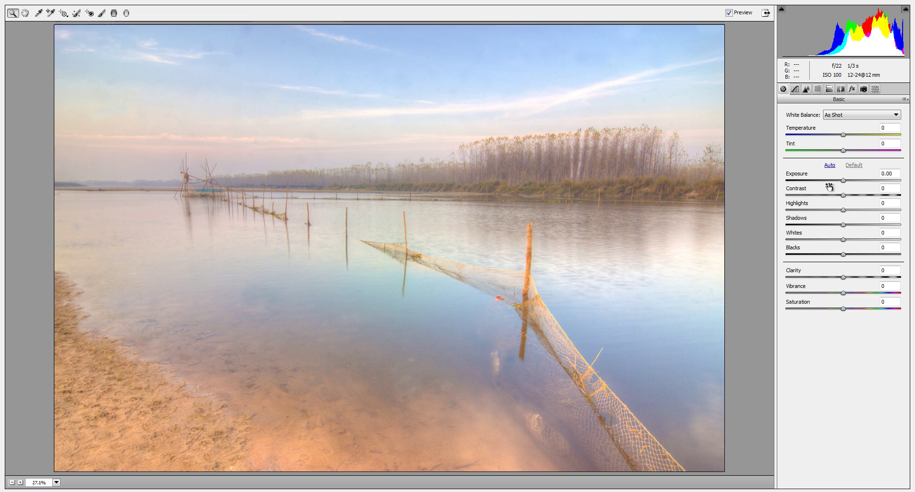
Step: Set Exposure to -0.50, Vibrance to -18, Blacks to -51 and Whites to +41
drag(843, 181, 838, 182)
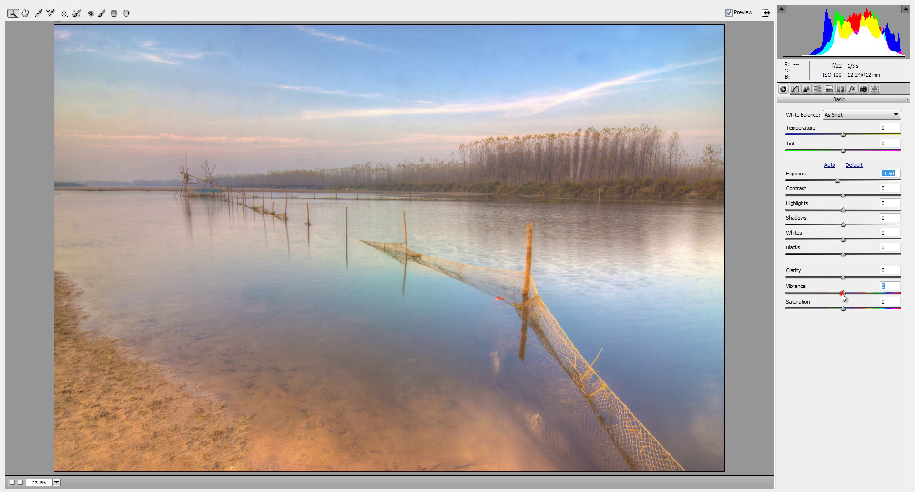
drag(843, 292, 835, 296)
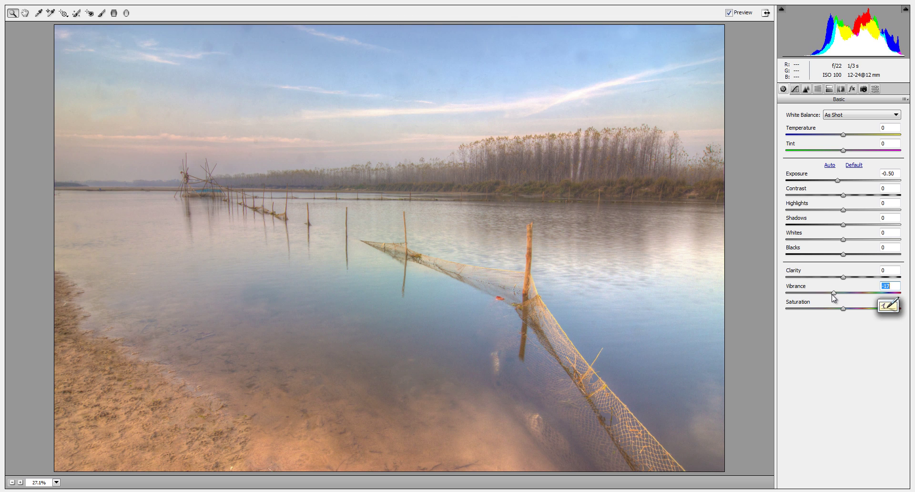
key(Down)
drag(846, 243, 816, 256)
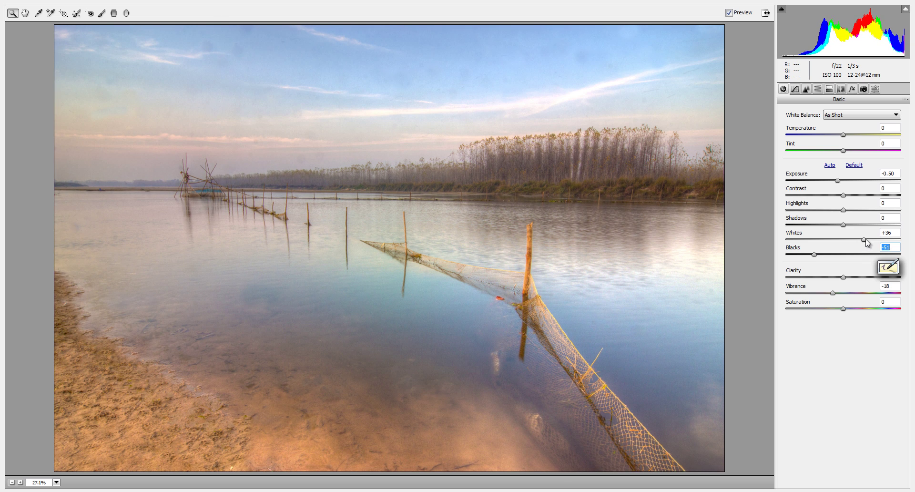
drag(864, 239, 867, 239)
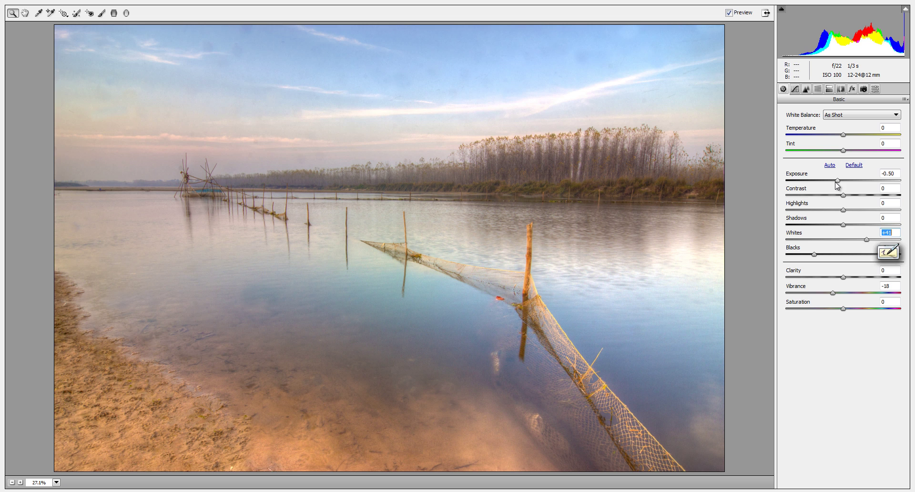
Step: Refine the basic tone by setting Exposure to -0.60, Vibrance to -27 and Blacks to -13
drag(839, 184, 838, 186)
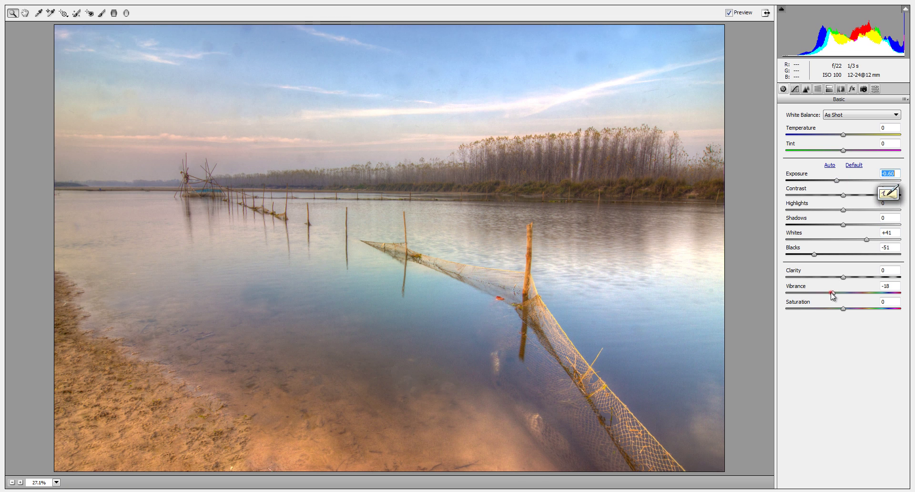
drag(832, 291, 827, 292)
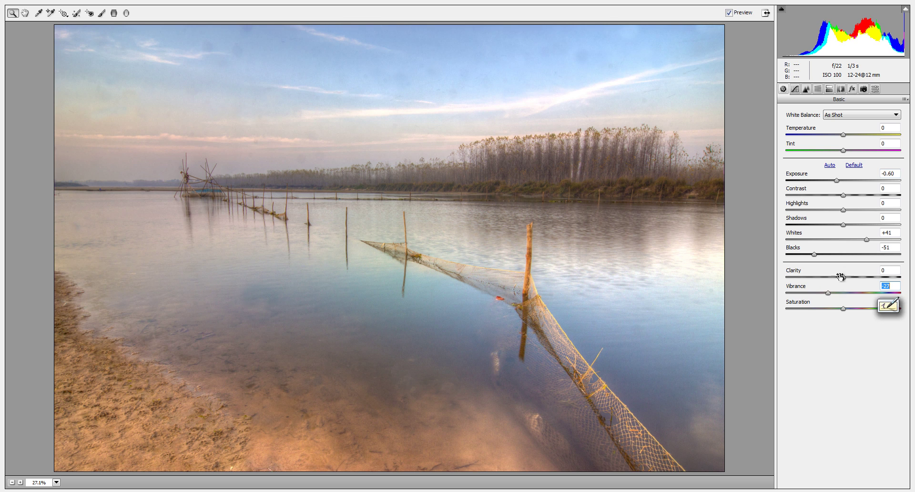
drag(816, 255, 834, 258)
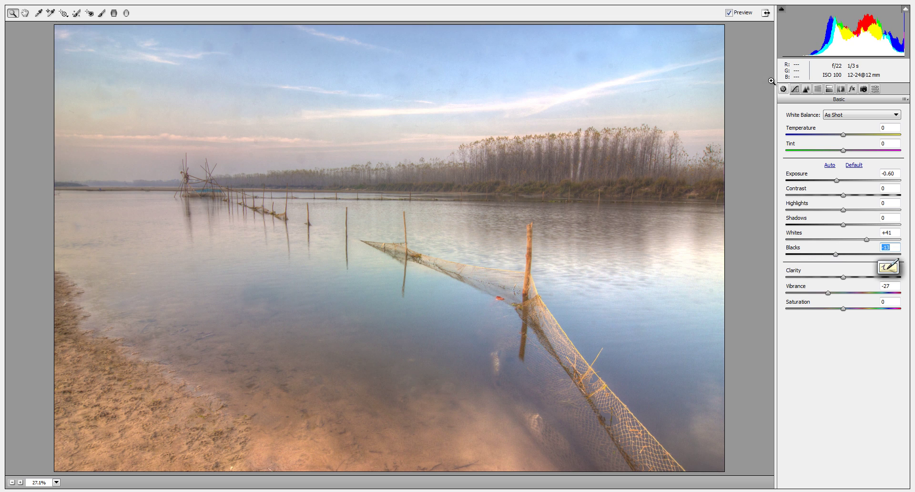
Step: Sharpen the photo with an Amount of 128 and a Radius of 1.5
click(806, 88)
drag(789, 128, 884, 132)
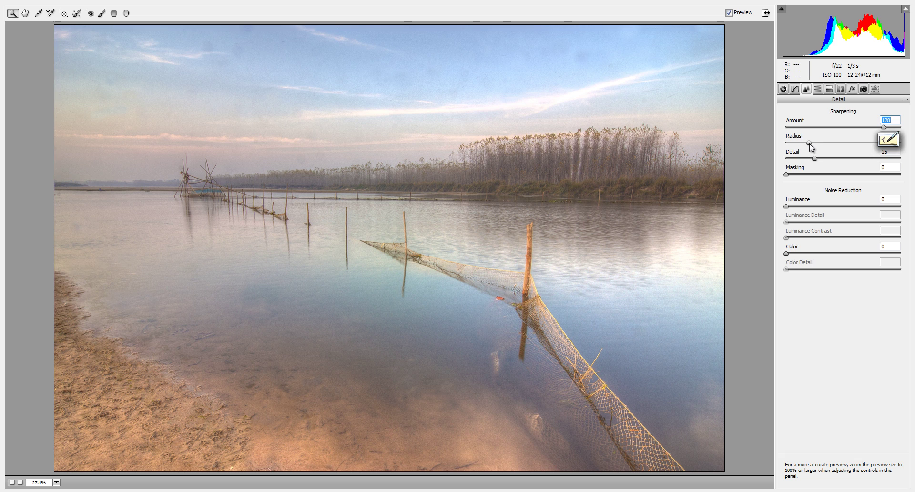
drag(809, 143, 820, 145)
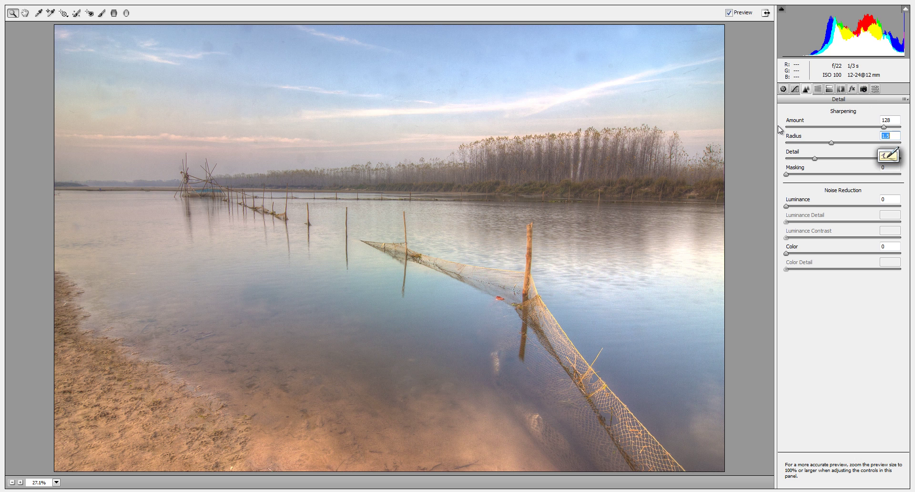
Step: Add a graduated filter from the sky down to the far shoreline, with Temperature, Exposure and Shadows at 0 and Clarity at +11
click(116, 14)
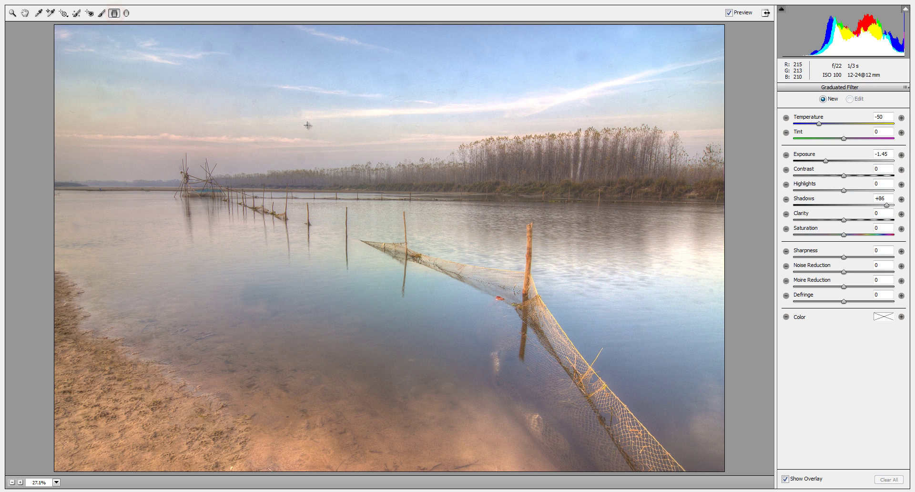
drag(366, 122, 369, 189)
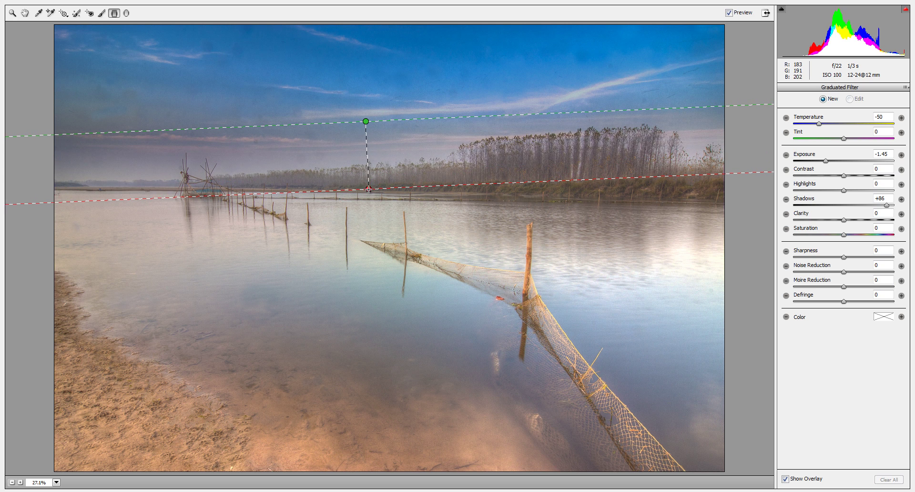
double_click(883, 117)
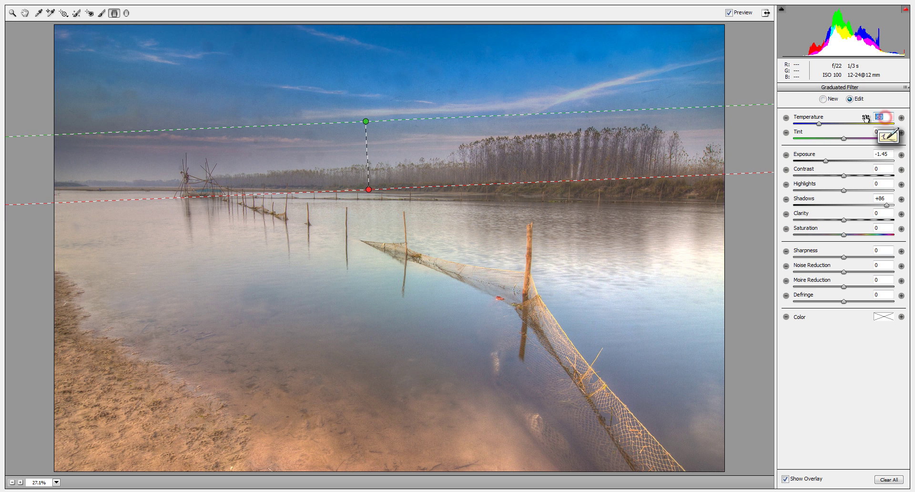
text(0)
click(883, 131)
double_click(885, 154)
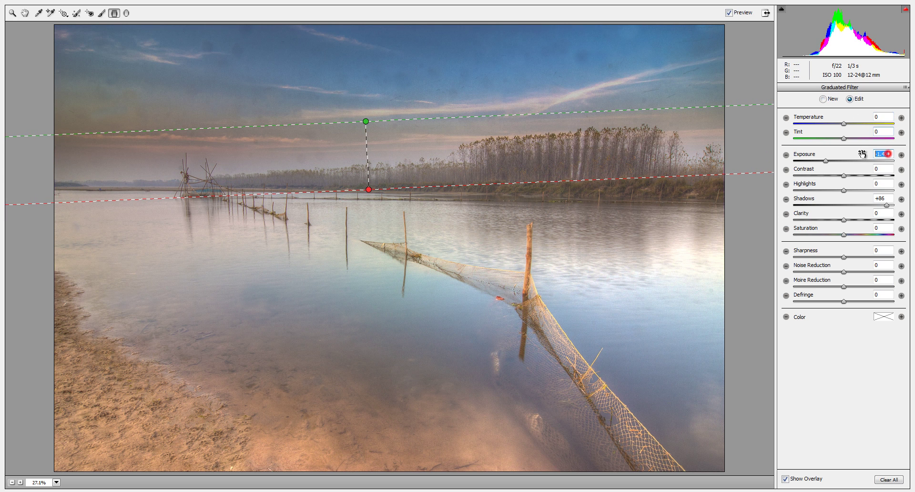
text(00)
key(Tab)
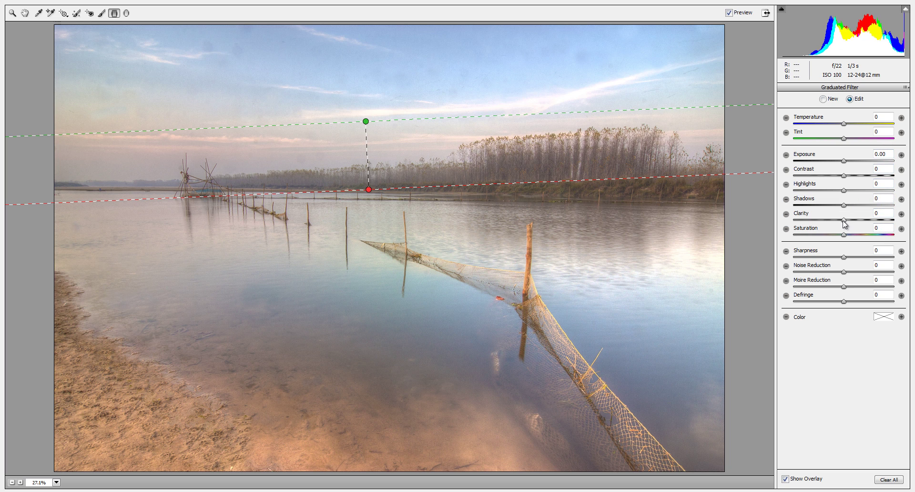
mouse_move(845, 223)
mouse_down()
mouse_move(890, 229)
mouse_move(852, 224)
mouse_up()
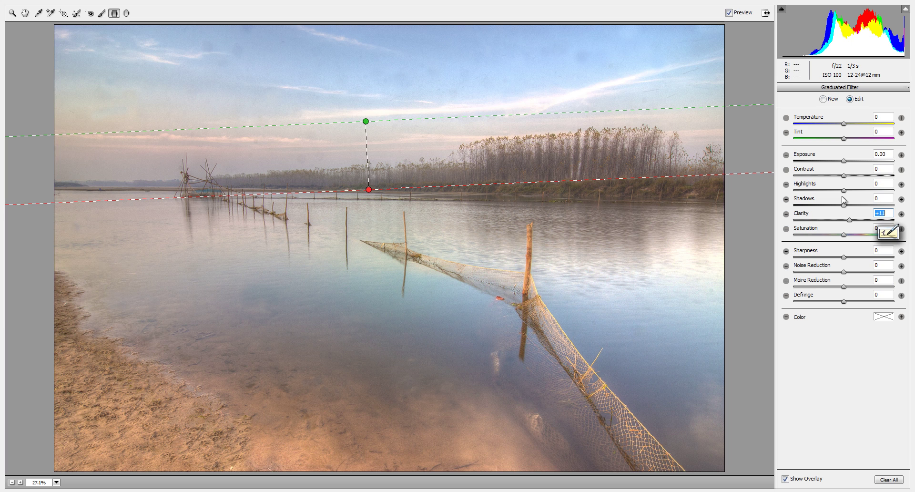
click(25, 13)
Step: Add a second graduated filter from the foreground up to mid-water, with Clarity at 0 and Exposure at -1.05
key(g)
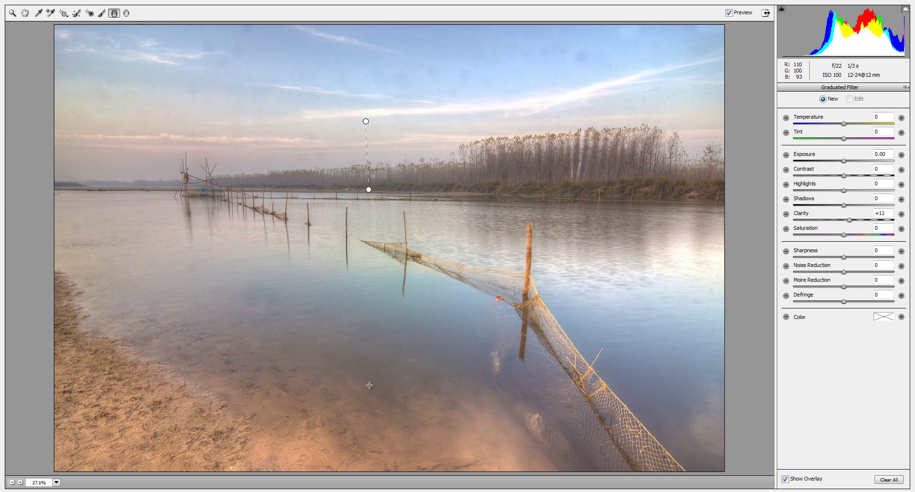
drag(375, 381, 387, 266)
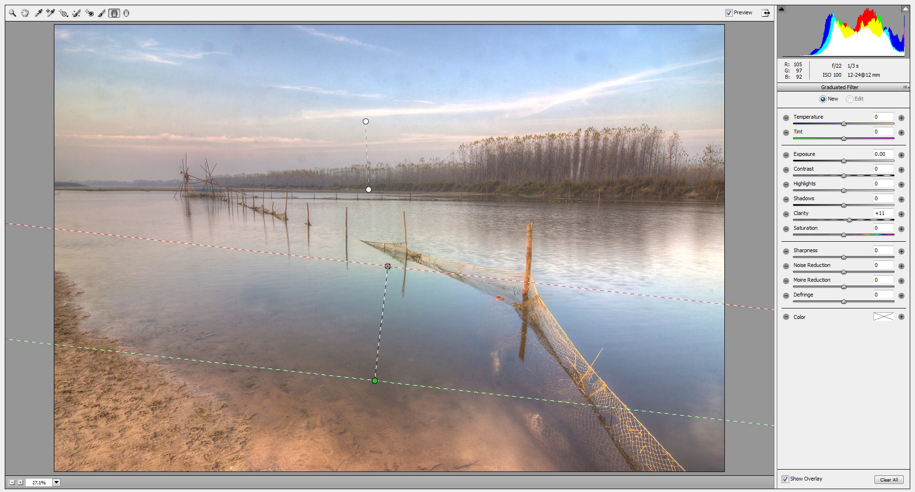
double_click(886, 214)
text(0)
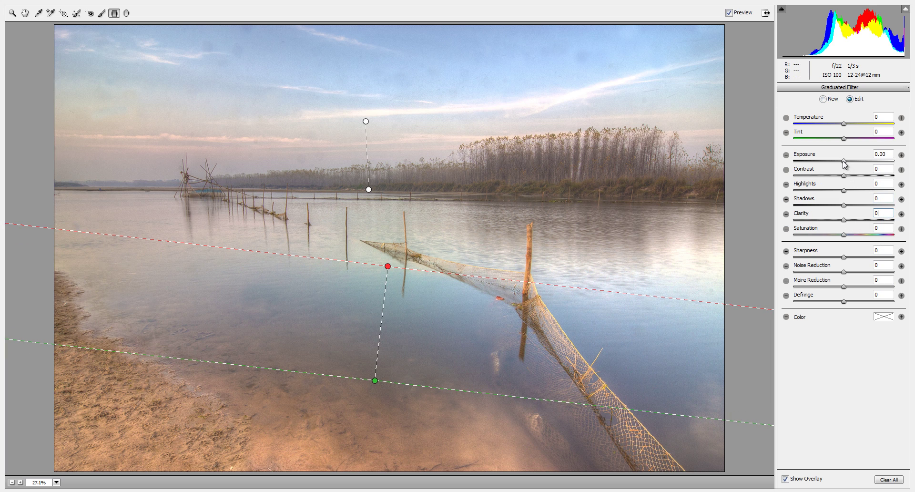
drag(845, 165, 832, 167)
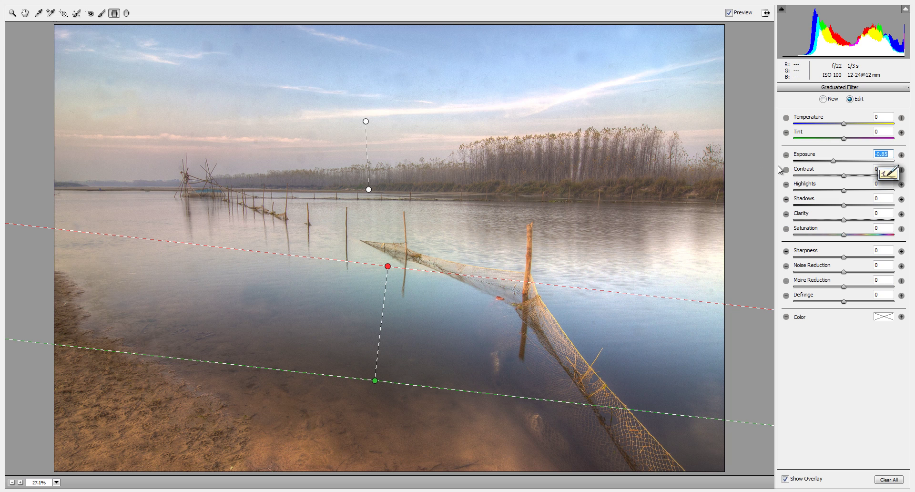
drag(834, 164, 831, 167)
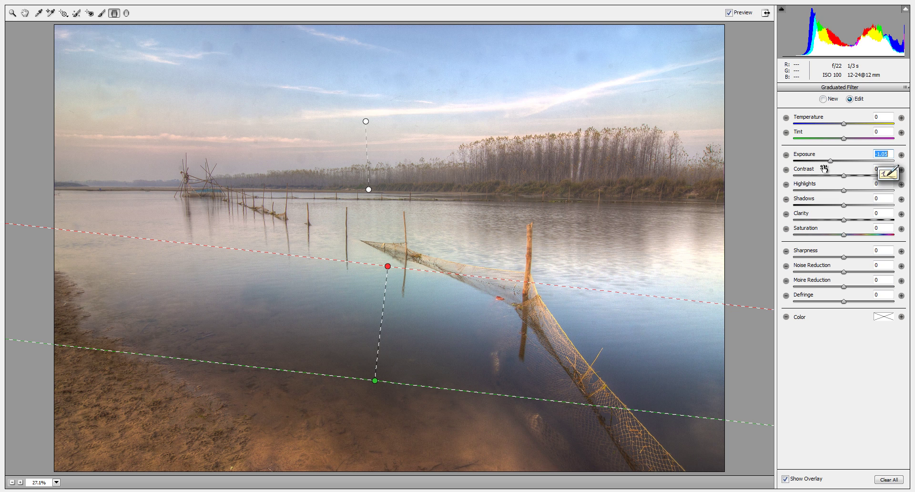
key(h)
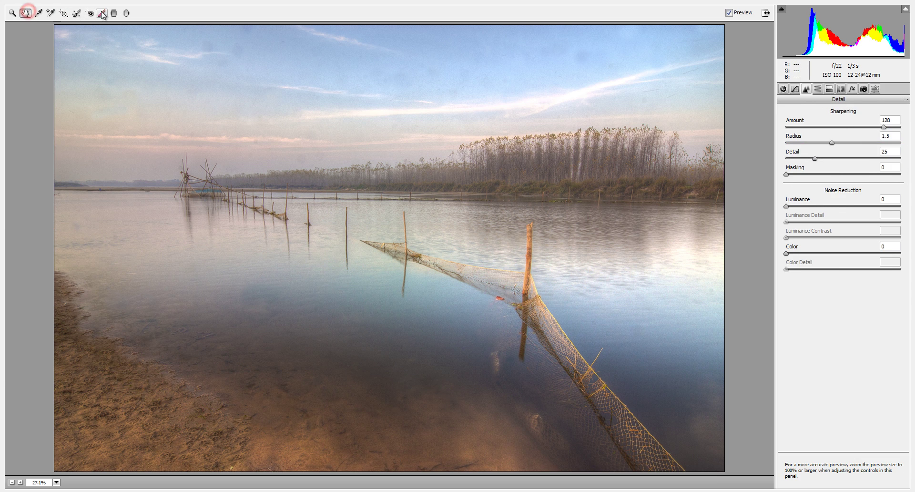
Step: Brush over the bamboo fishing structure on the horizon with a size 36 adjustment brush and set its Exposure to +2.30
key(k)
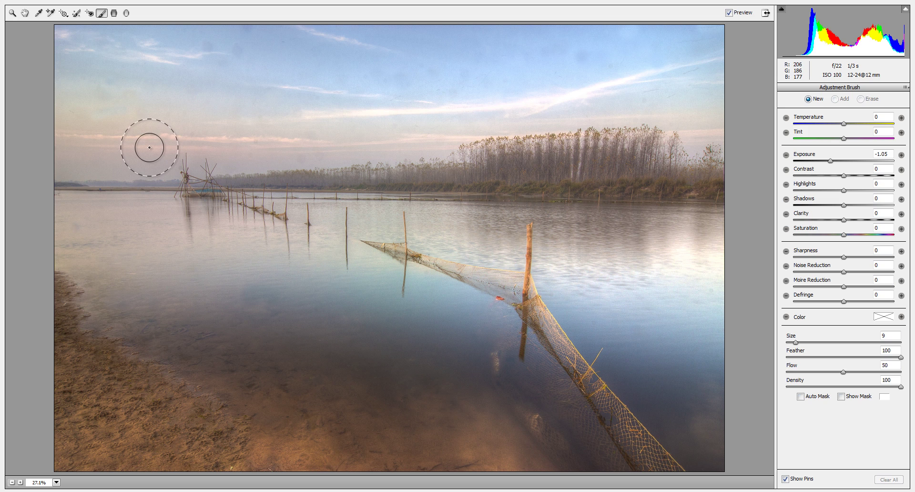
key(bracketright)
key(bracketright)
key(bracketright)
key(bracketright)
key(bracketright)
key(bracketright)
key(bracketright)
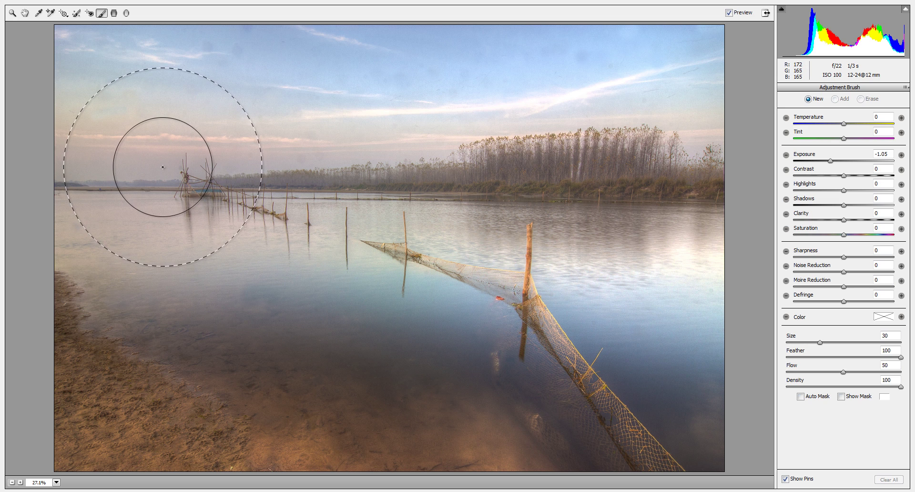
key(bracketright)
key(bracketright)
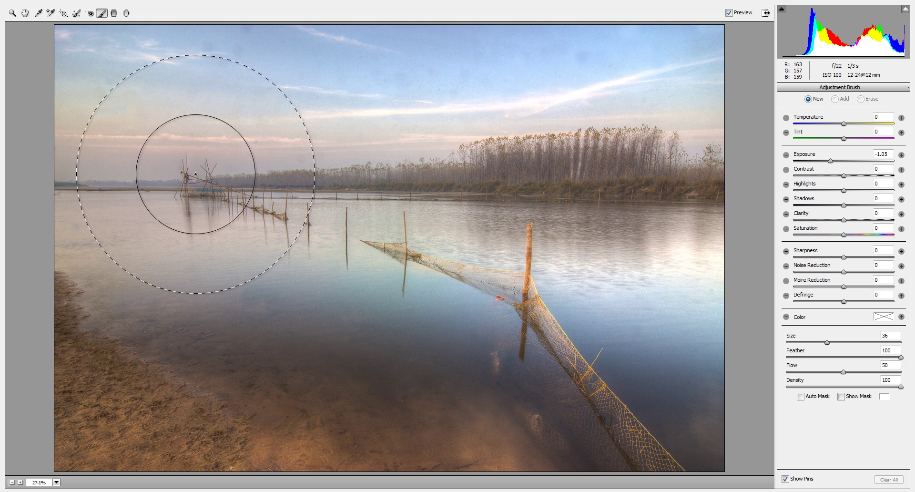
click(195, 175)
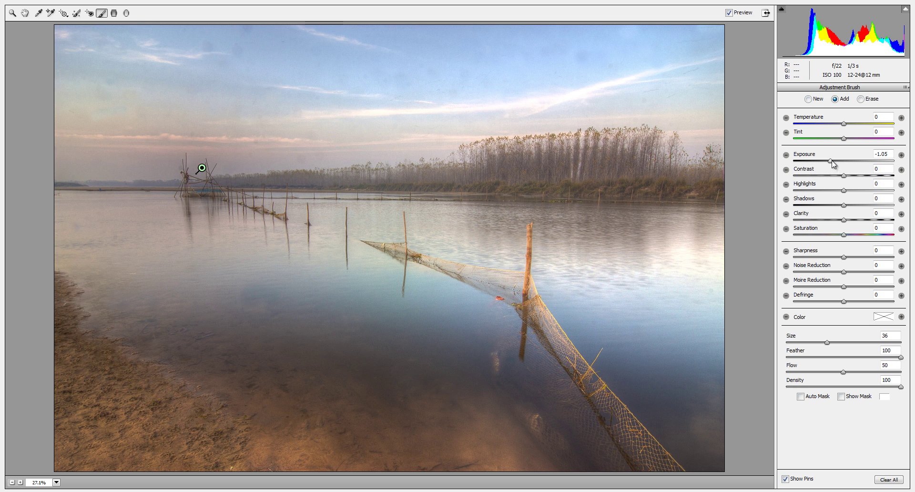
drag(831, 161, 867, 174)
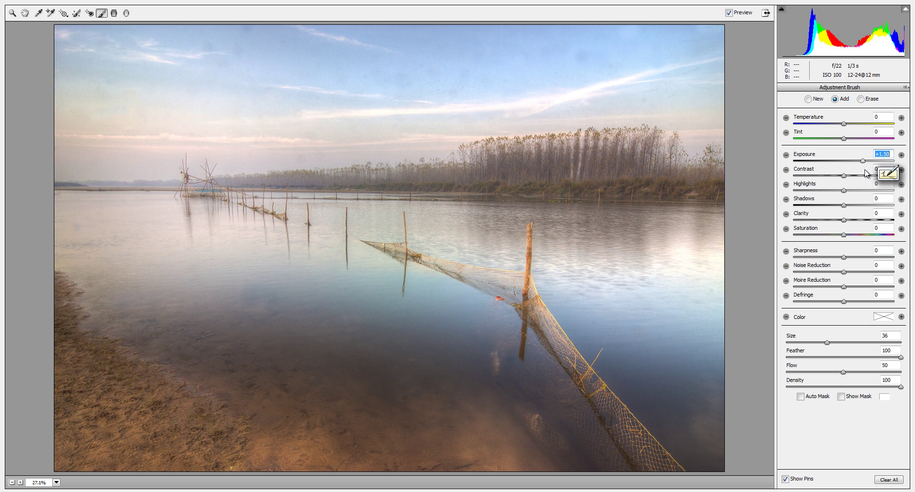
drag(867, 173, 872, 175)
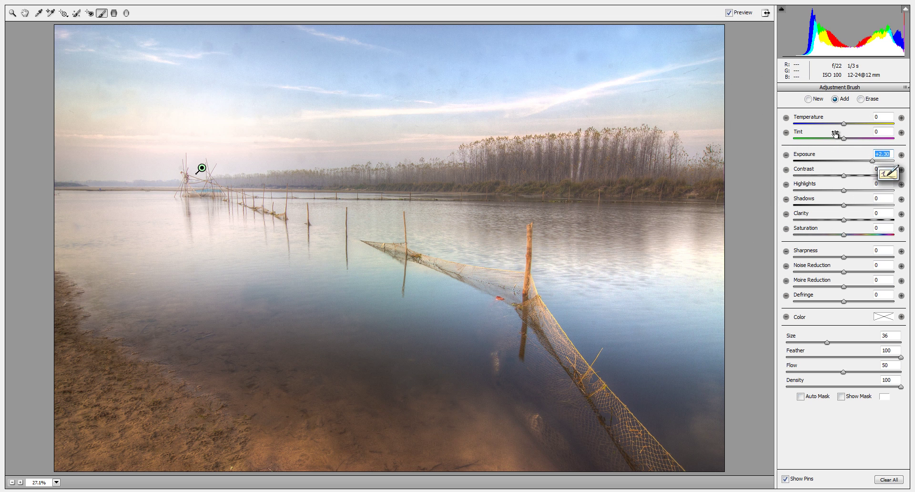
Step: Warm the whole photo slightly by raising the basic white balance Temperature to +3
click(25, 13)
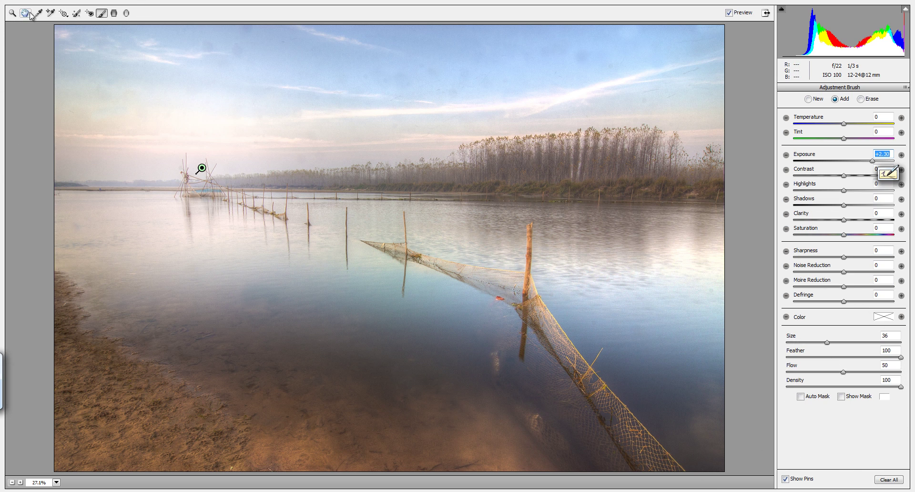
click(782, 90)
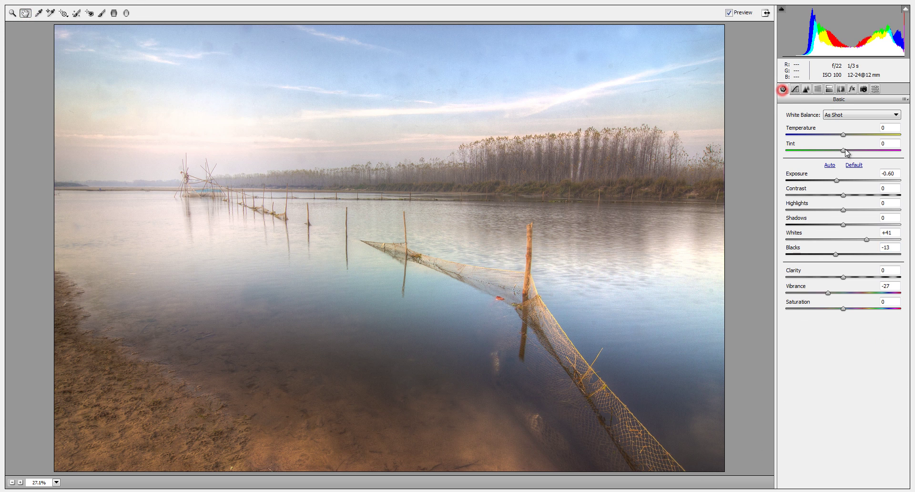
drag(845, 137, 847, 140)
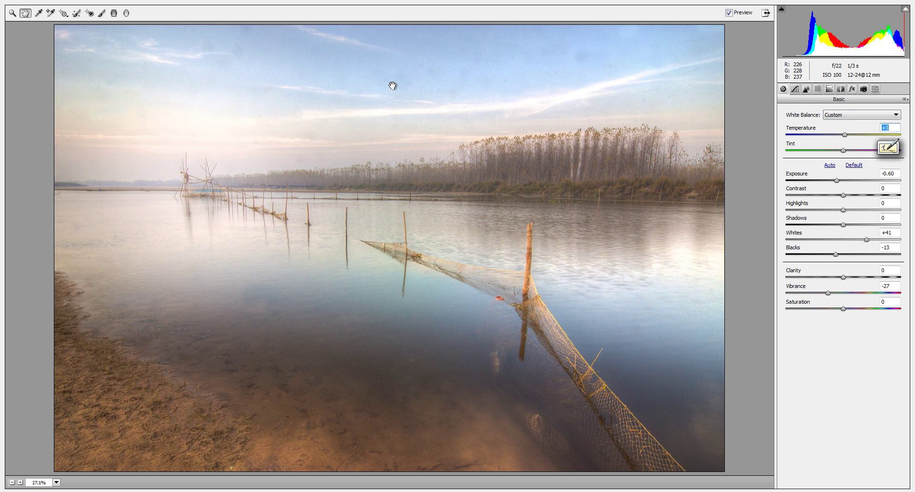
Step: Paint a new adjustment over the far-shore trees with a size 10 brush, Exposure at 0 and Clarity at +21
click(101, 13)
key(bracketleft)
key(bracketleft)
key(bracketleft)
key(bracketleft)
key(bracketleft)
key(bracketleft)
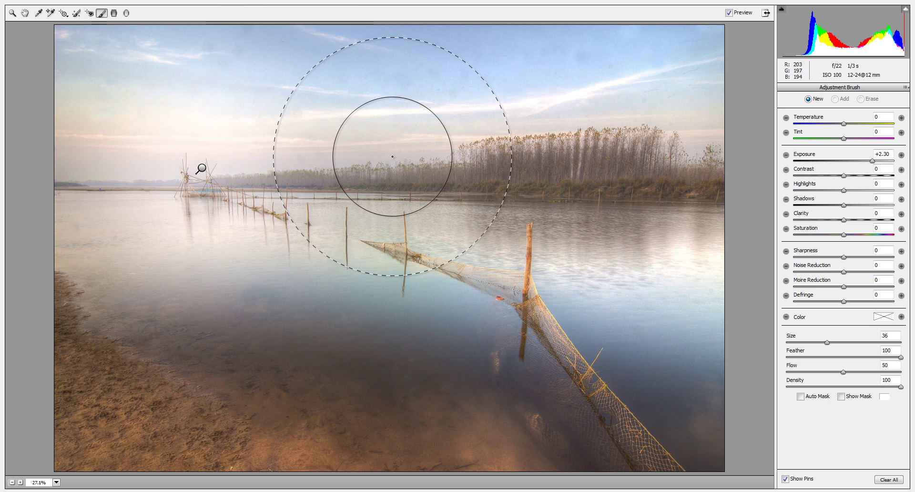
key(bracketleft)
key(bracketleft)
key(bracketleft)
key(bracketleft)
key(bracketleft)
key(bracketleft)
key(bracketleft)
key(bracketleft)
key(bracketleft)
key(bracketleft)
key(bracketleft)
key(bracketleft)
key(bracketleft)
key(bracketleft)
key(bracketleft)
key(bracketleft)
key(bracketleft)
key(bracketleft)
key(bracketleft)
key(bracketleft)
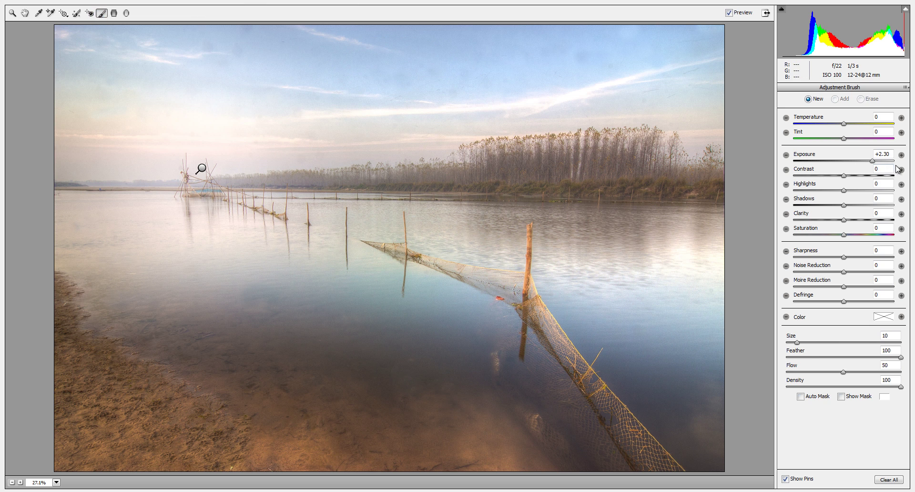
click(881, 154)
text(0)
drag(844, 222, 855, 220)
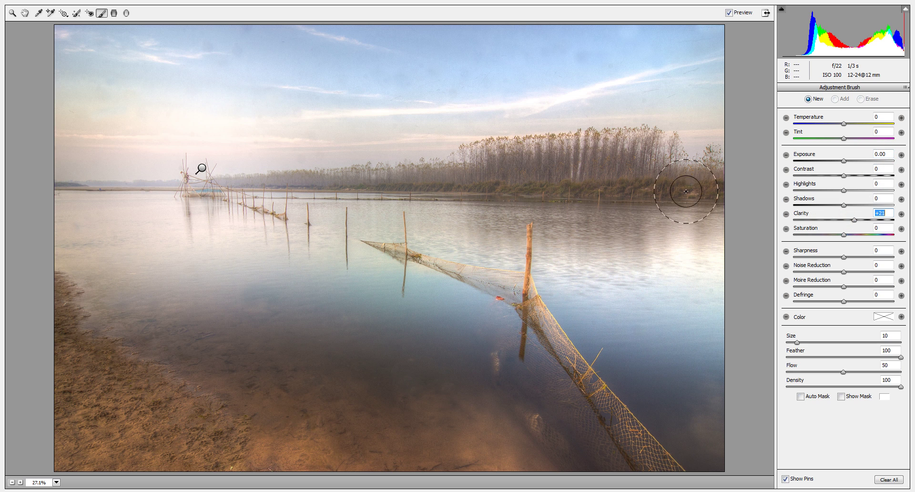
mouse_move(605, 158)
mouse_down()
mouse_move(515, 159)
mouse_move(620, 163)
mouse_move(262, 180)
mouse_move(686, 186)
mouse_move(701, 171)
mouse_move(616, 143)
mouse_move(501, 153)
mouse_up()
Step: Reduce the adjustment brush to size 5 for the narrow end of the tree line and raise the trees' Clarity further
key(bracketleft)
key(bracketleft)
key(bracketleft)
key(bracketleft)
key(bracketleft)
key(bracketleft)
key(bracketleft)
key(bracketright)
key(bracketright)
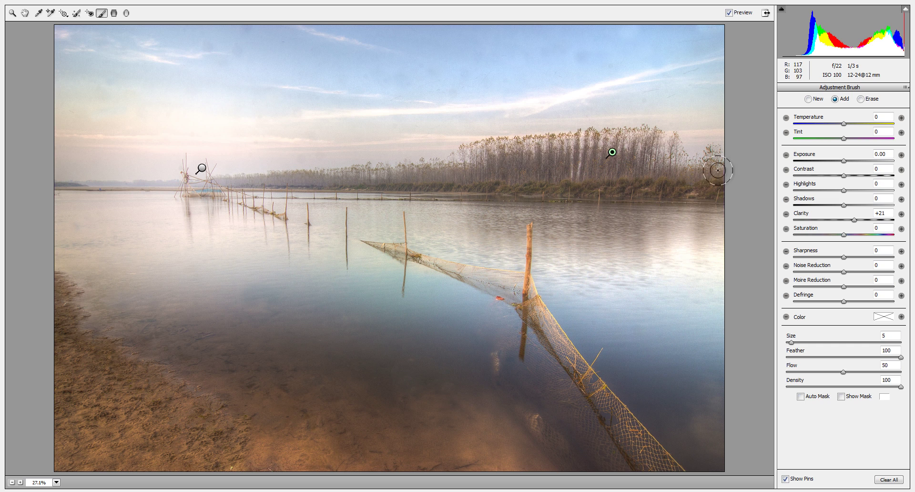
mouse_move(855, 219)
mouse_down()
mouse_move(885, 220)
mouse_move(863, 223)
mouse_up()
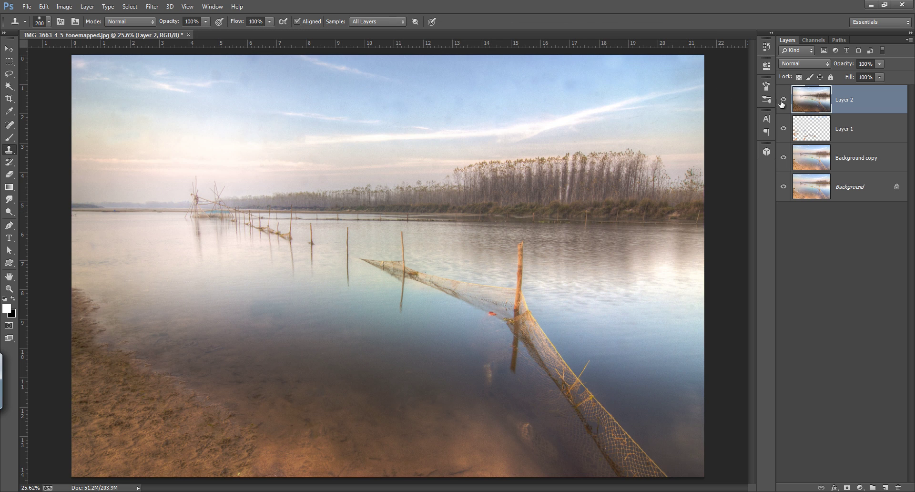
Step: Hide Layer 2, Layer 1 and Background copy to compare the edit with the original tone-mapped photo
drag(783, 102, 784, 156)
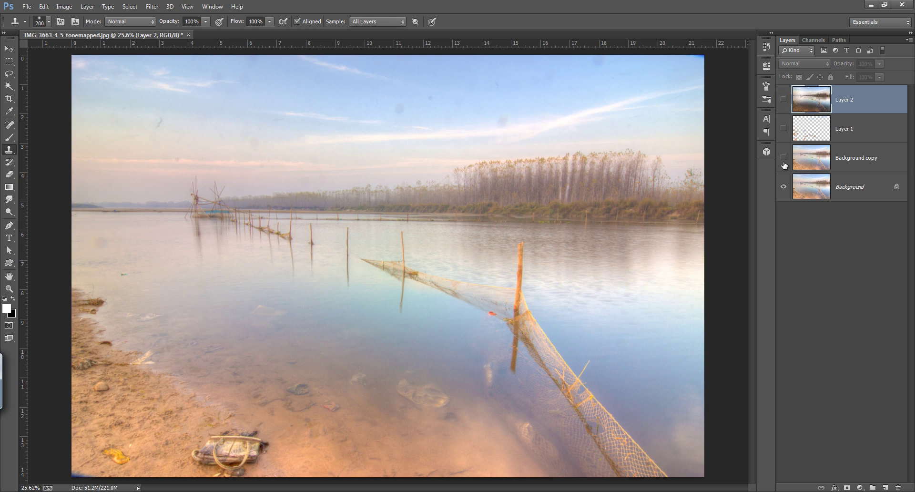